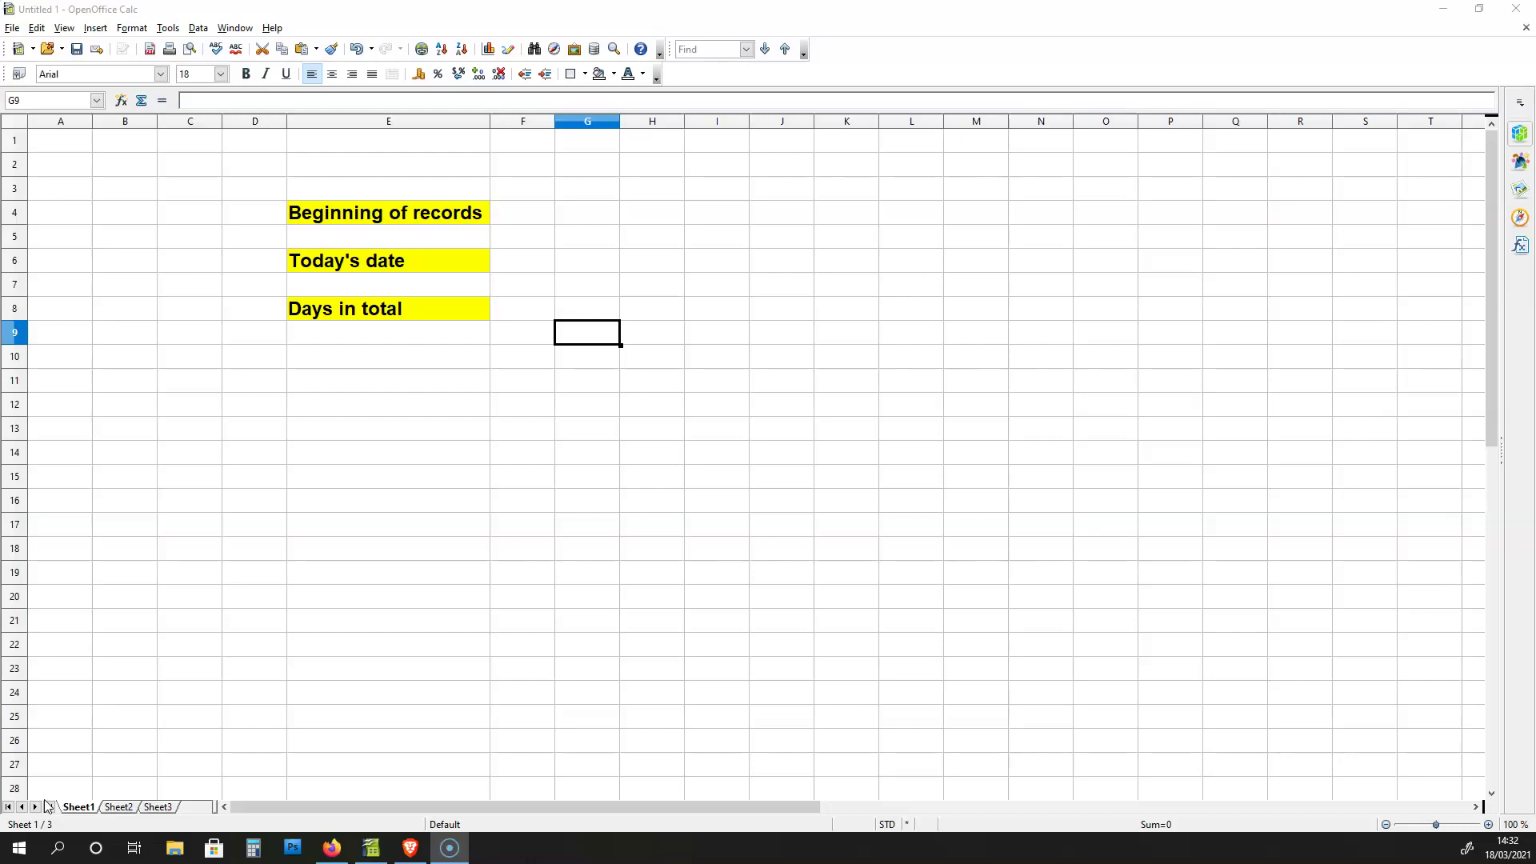
- Apply the DD/MM/YY date format to cells E5 and E7 via Format Cells
left_click(427, 237)
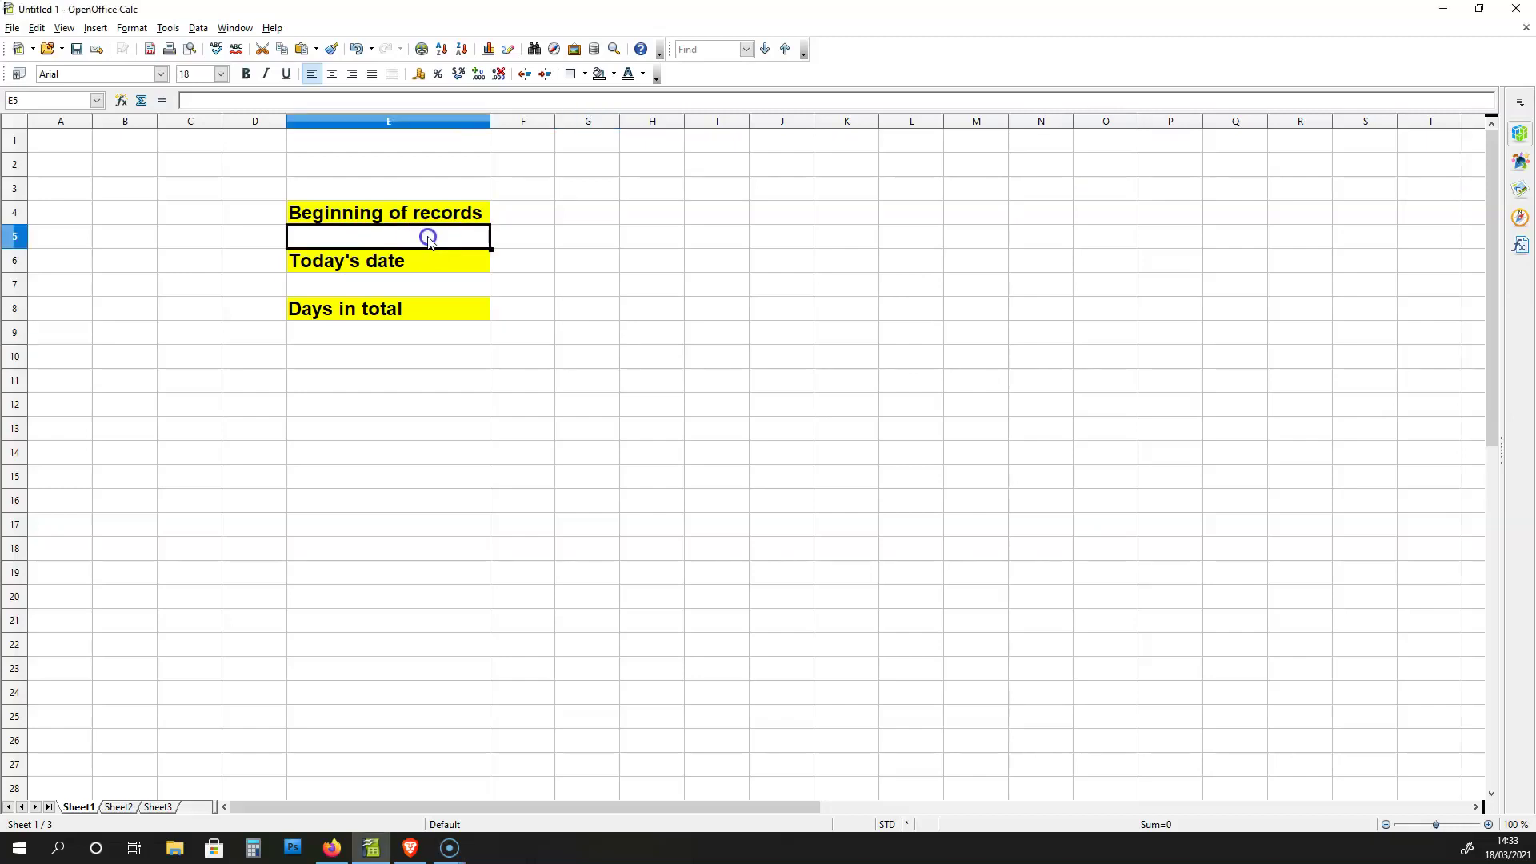
right_click(428, 237)
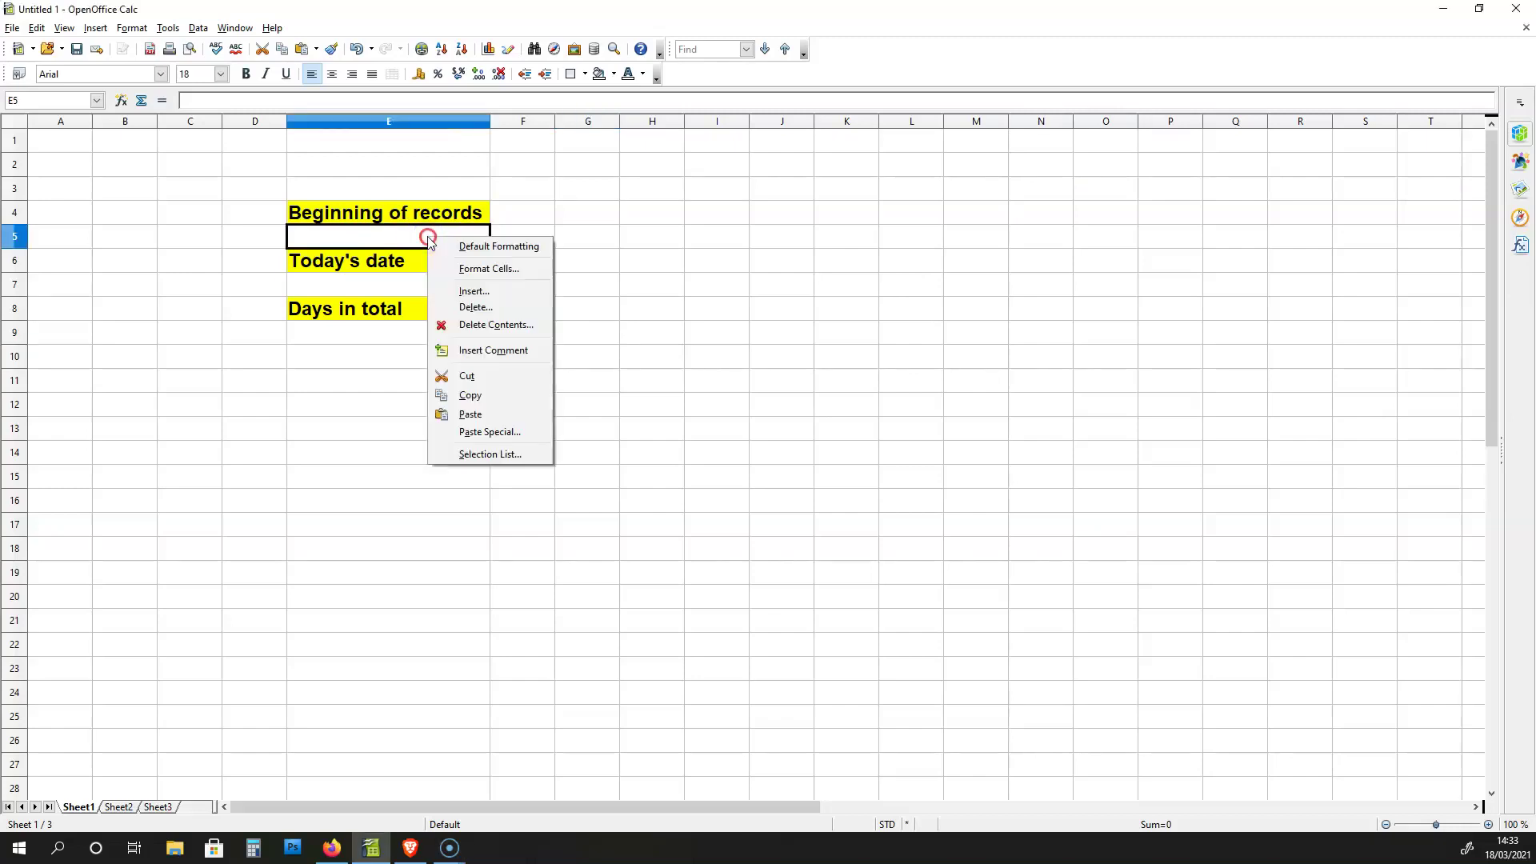
left_click(458, 267)
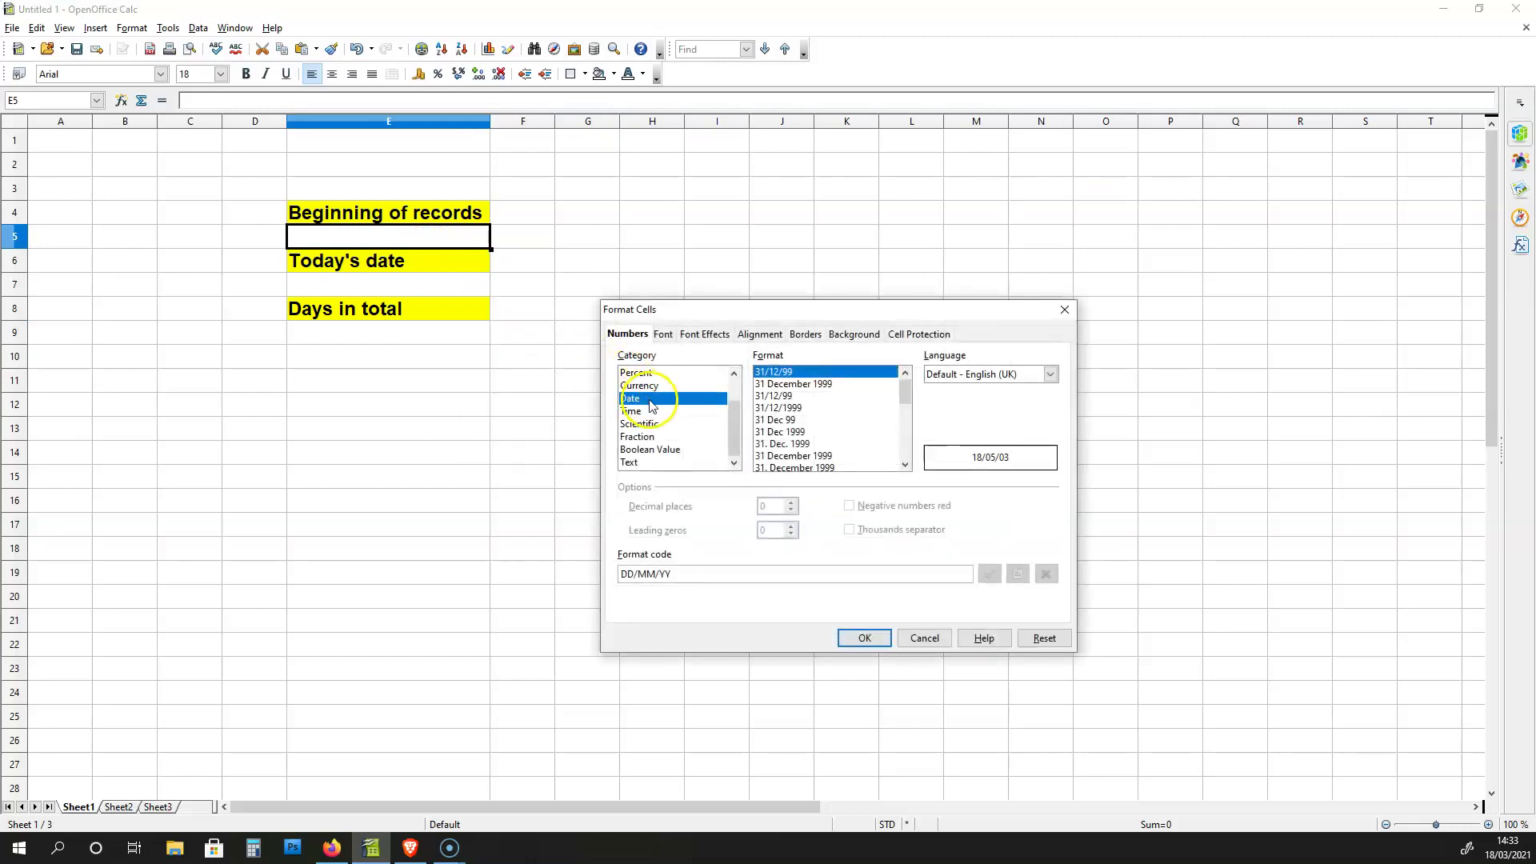
left_click(876, 638)
left_click(426, 290)
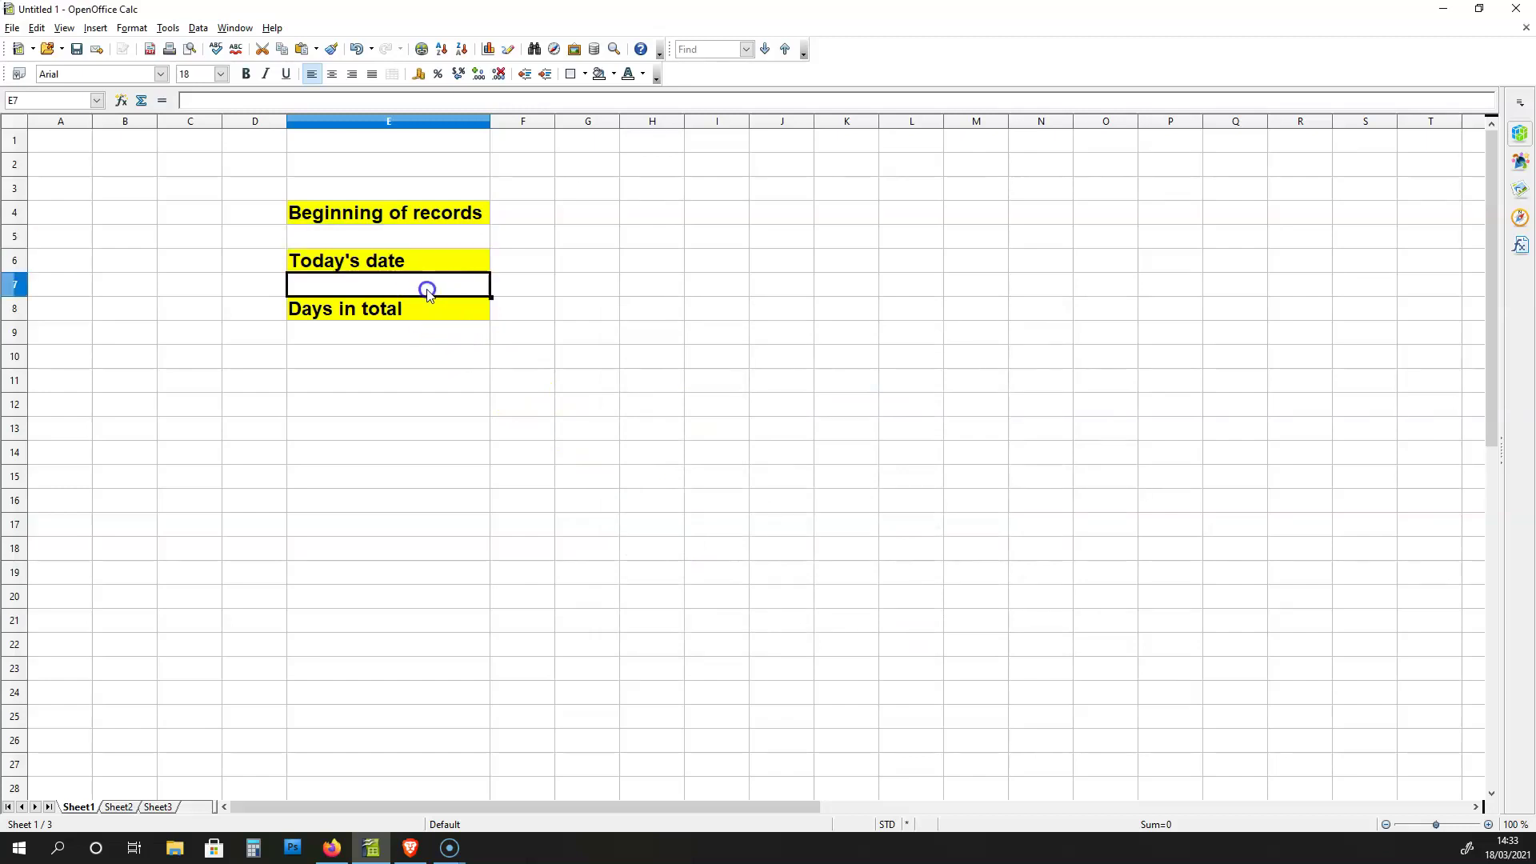
right_click(436, 289)
left_click(472, 319)
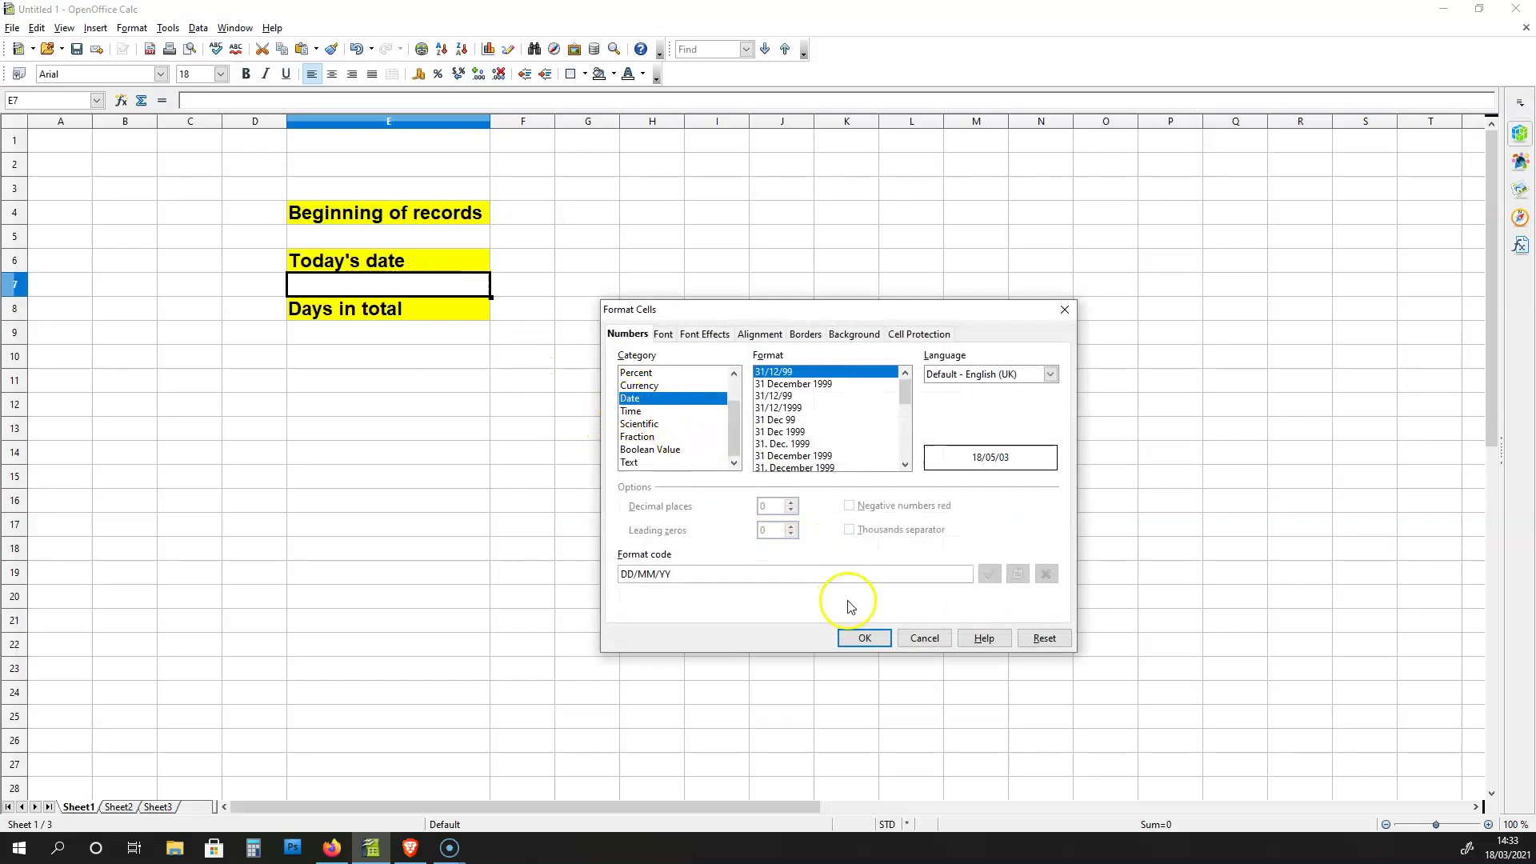
left_click(859, 638)
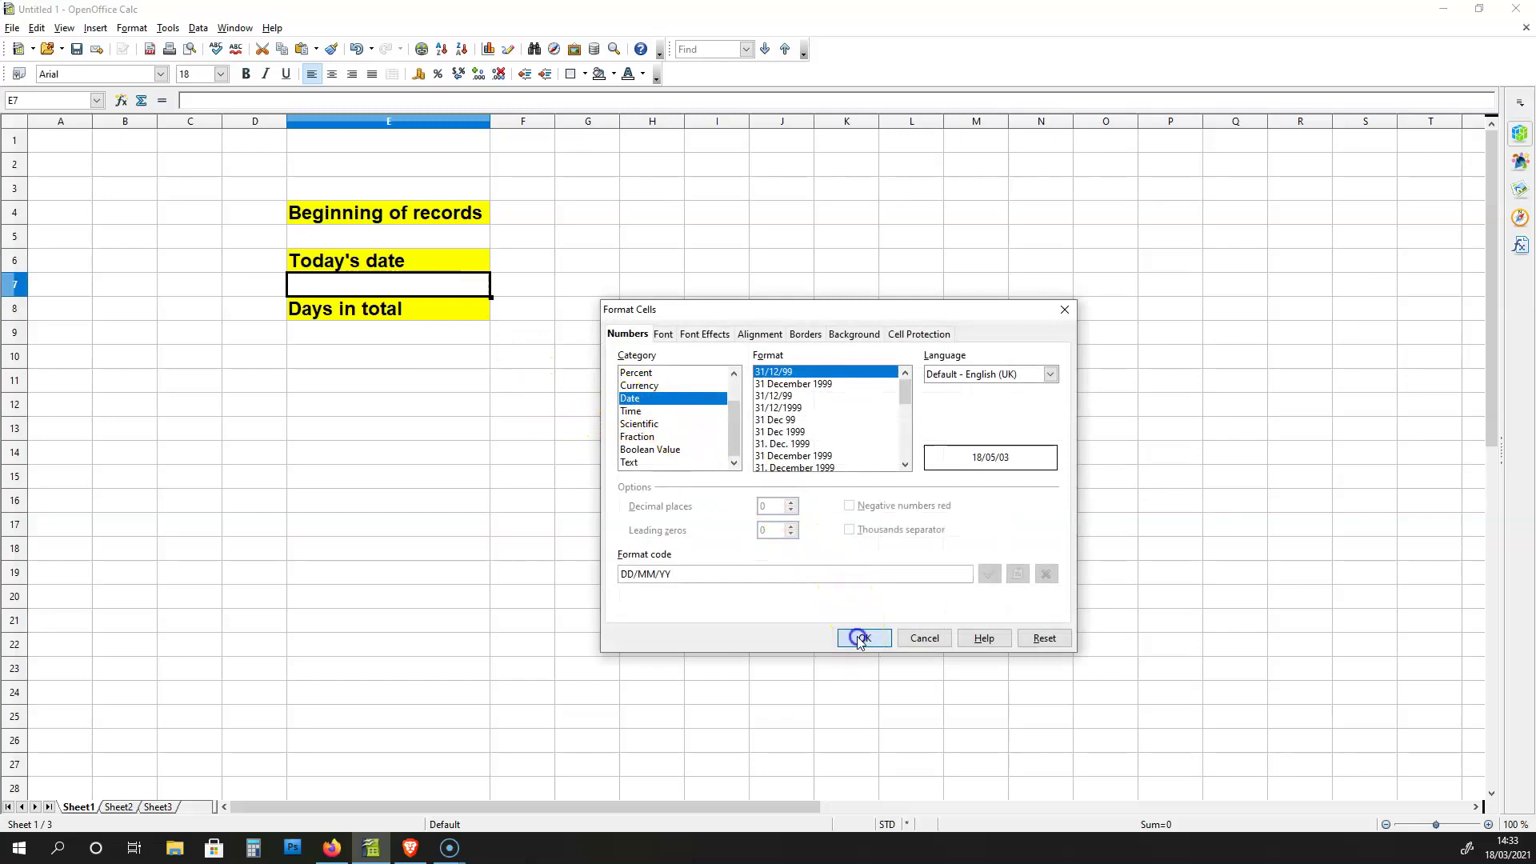
- Give E9 the General number format, then reselect E5, E7 and E9 to check
left_click(419, 340)
right_click(417, 336)
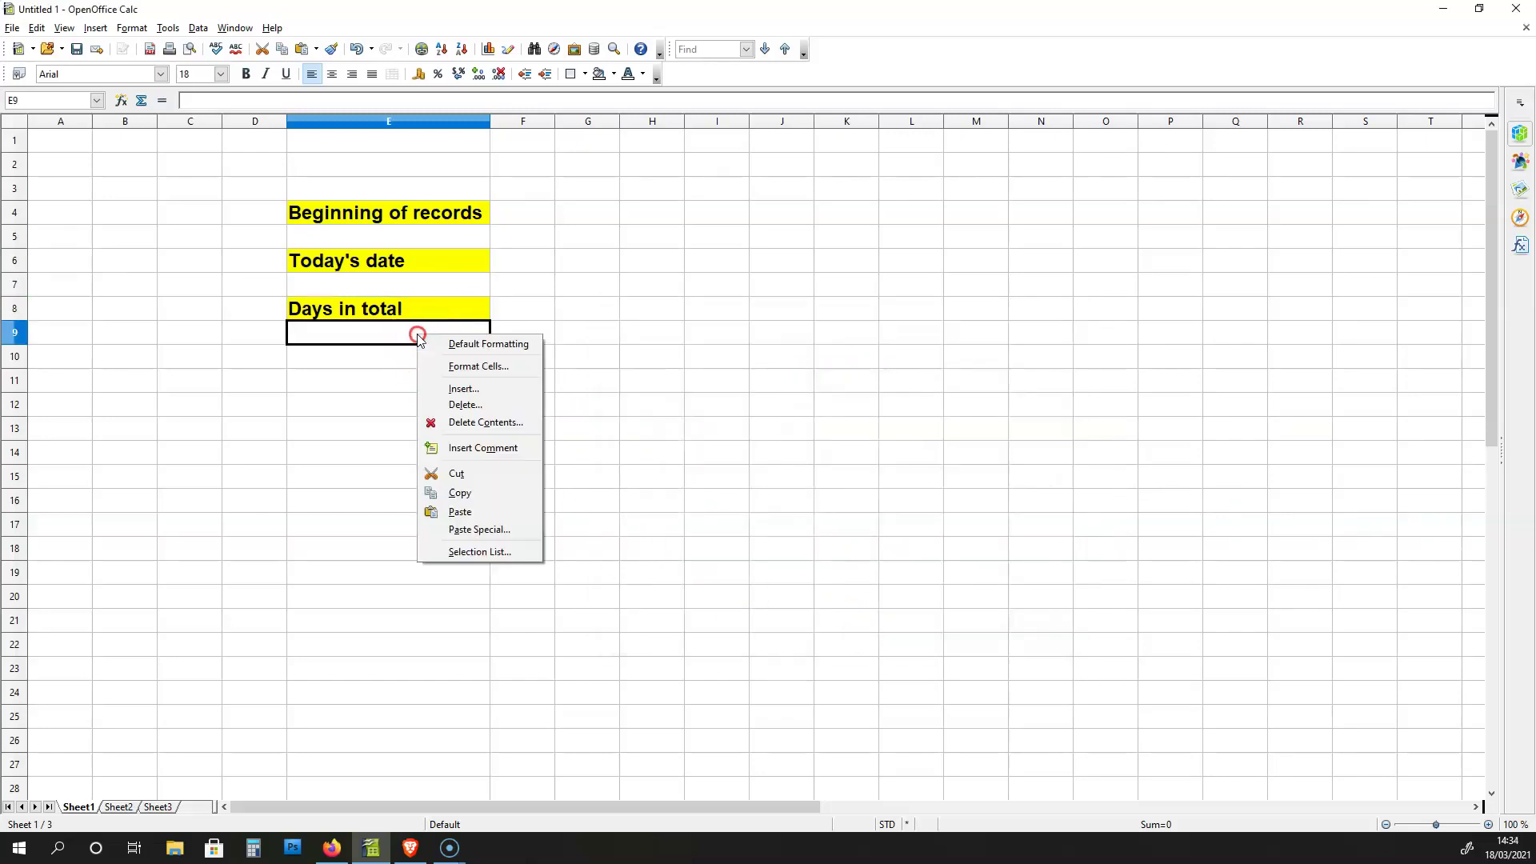
left_click(468, 368)
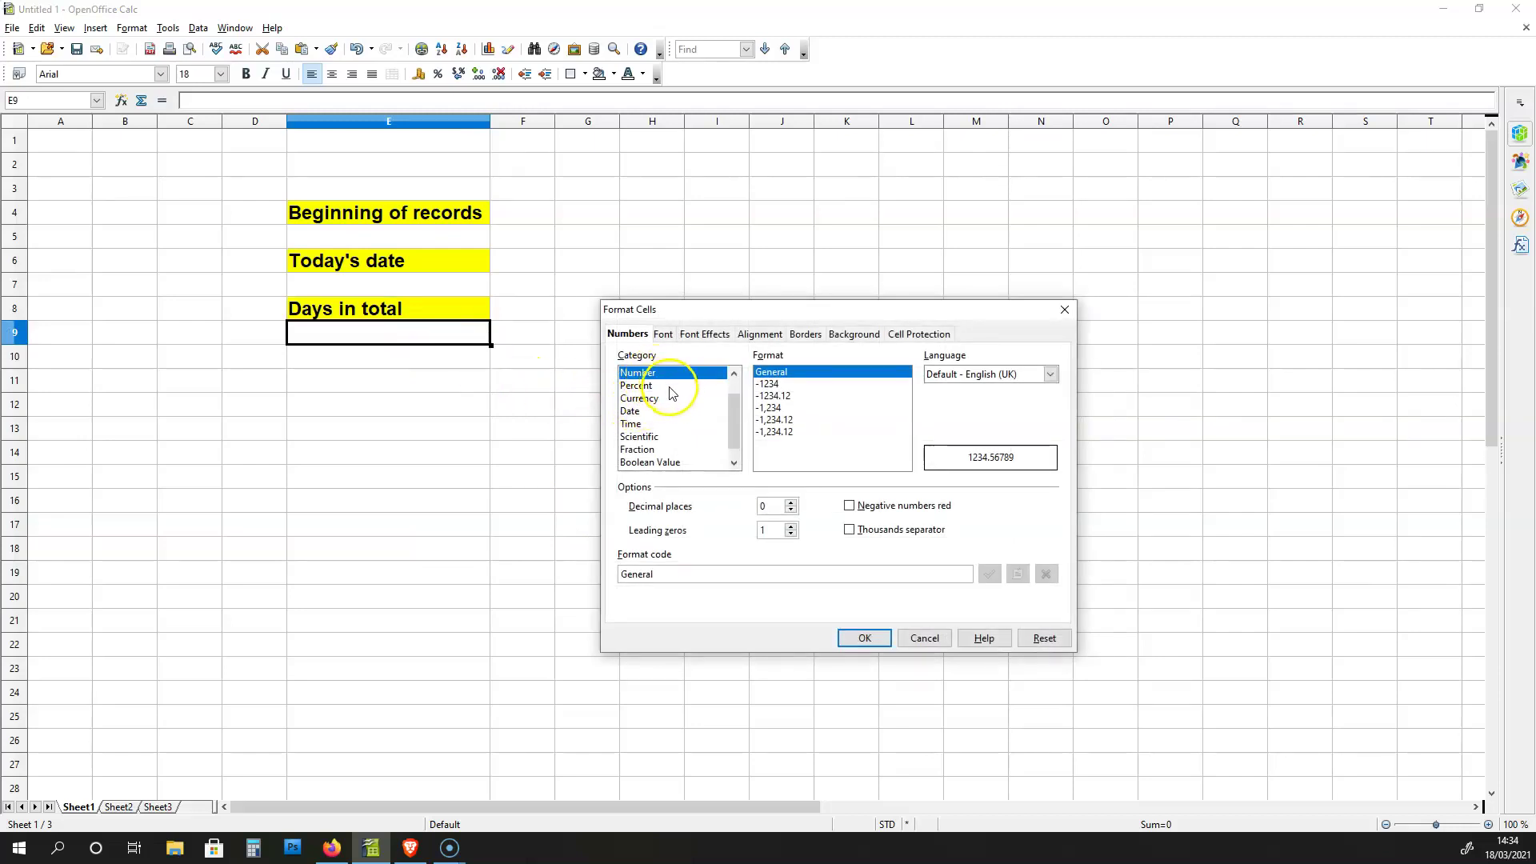
left_click(863, 639)
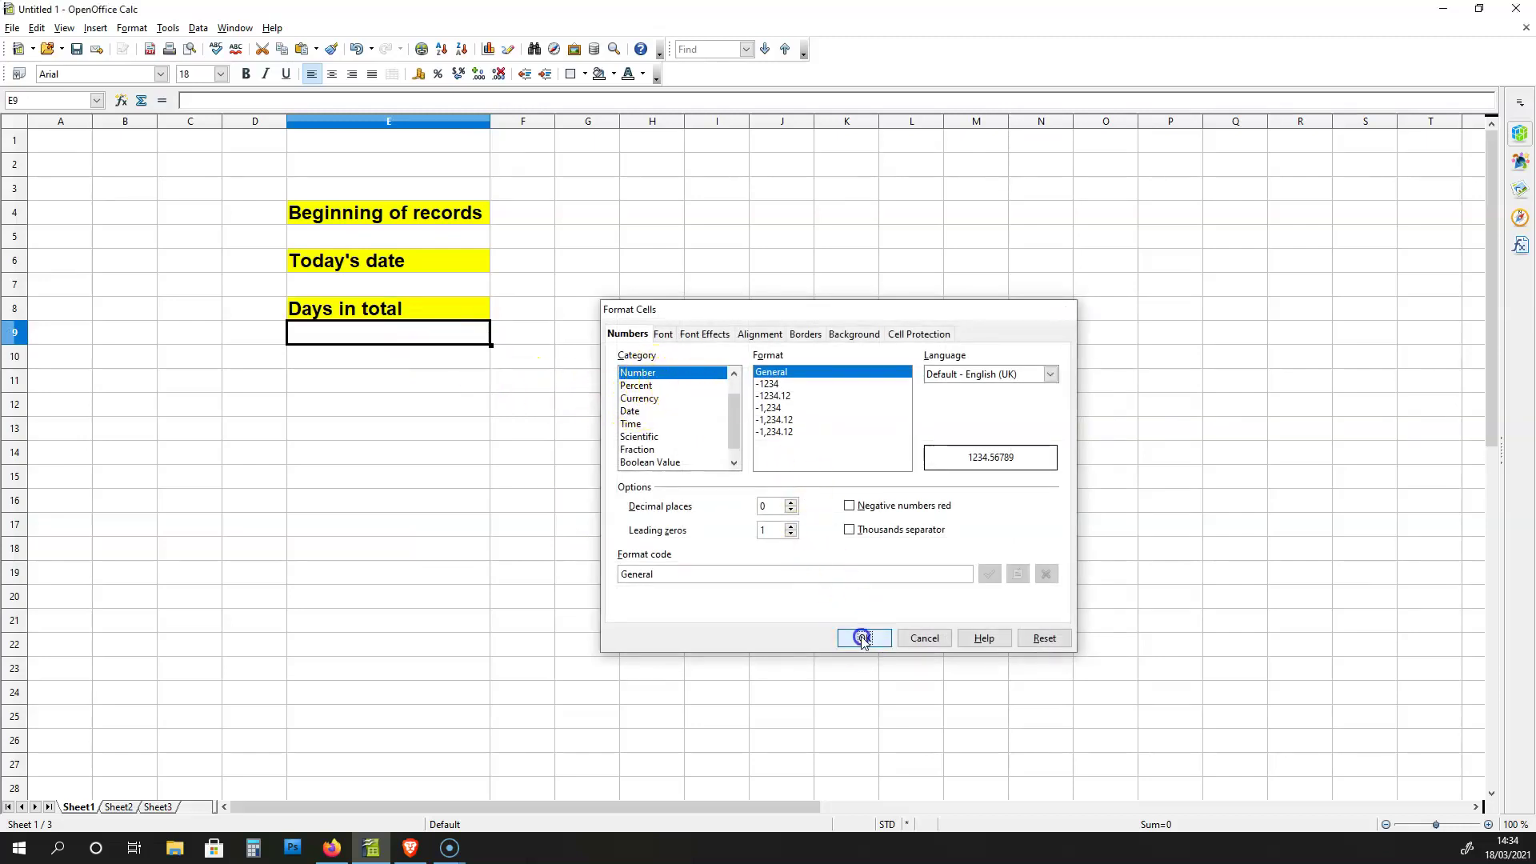
left_click(410, 243)
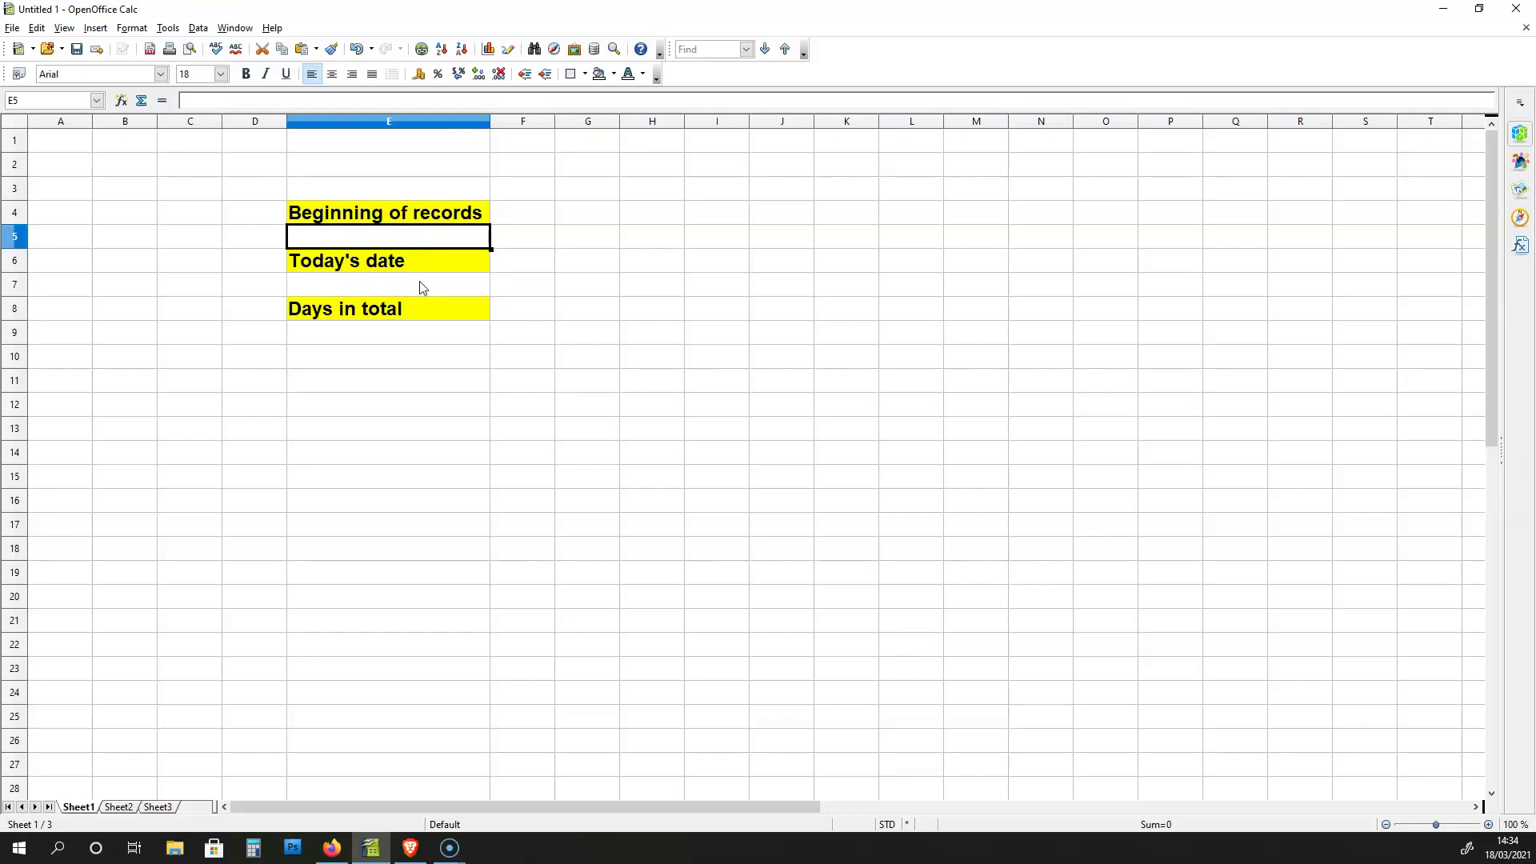
left_click(422, 288)
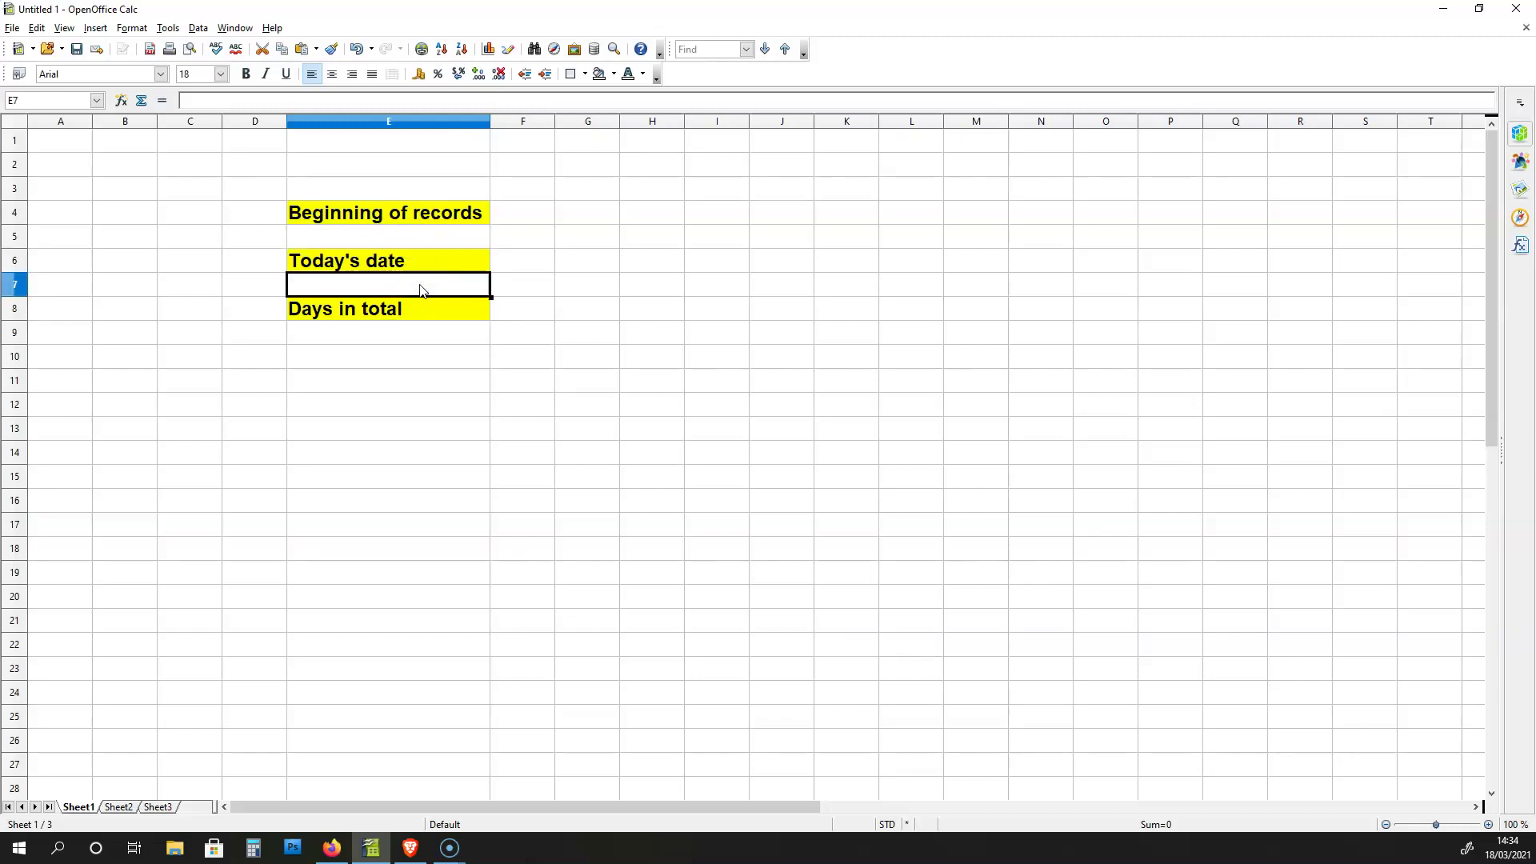
left_click(408, 340)
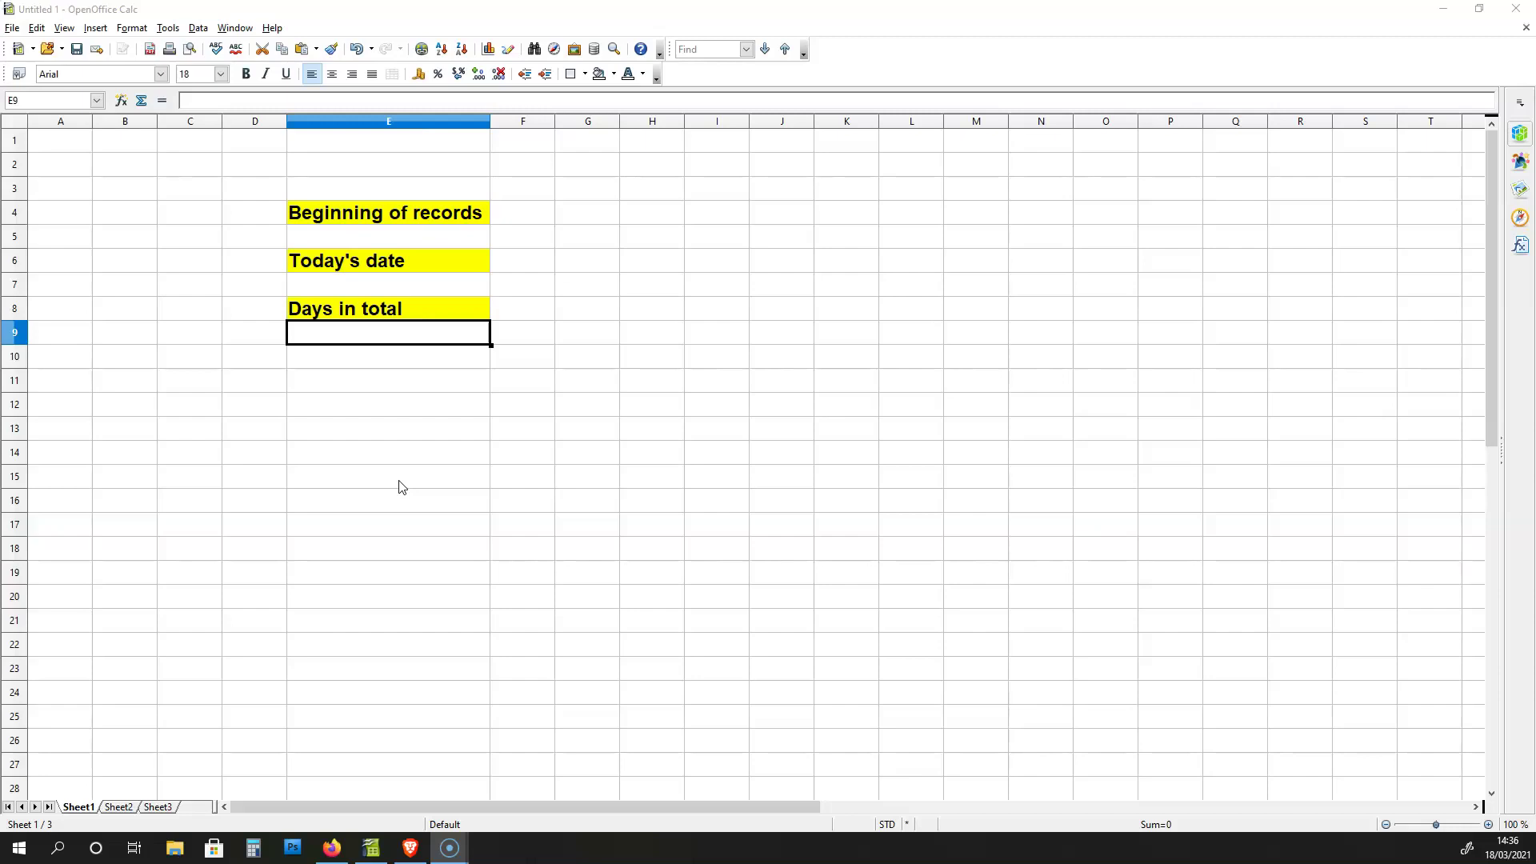
double_click(412, 238)
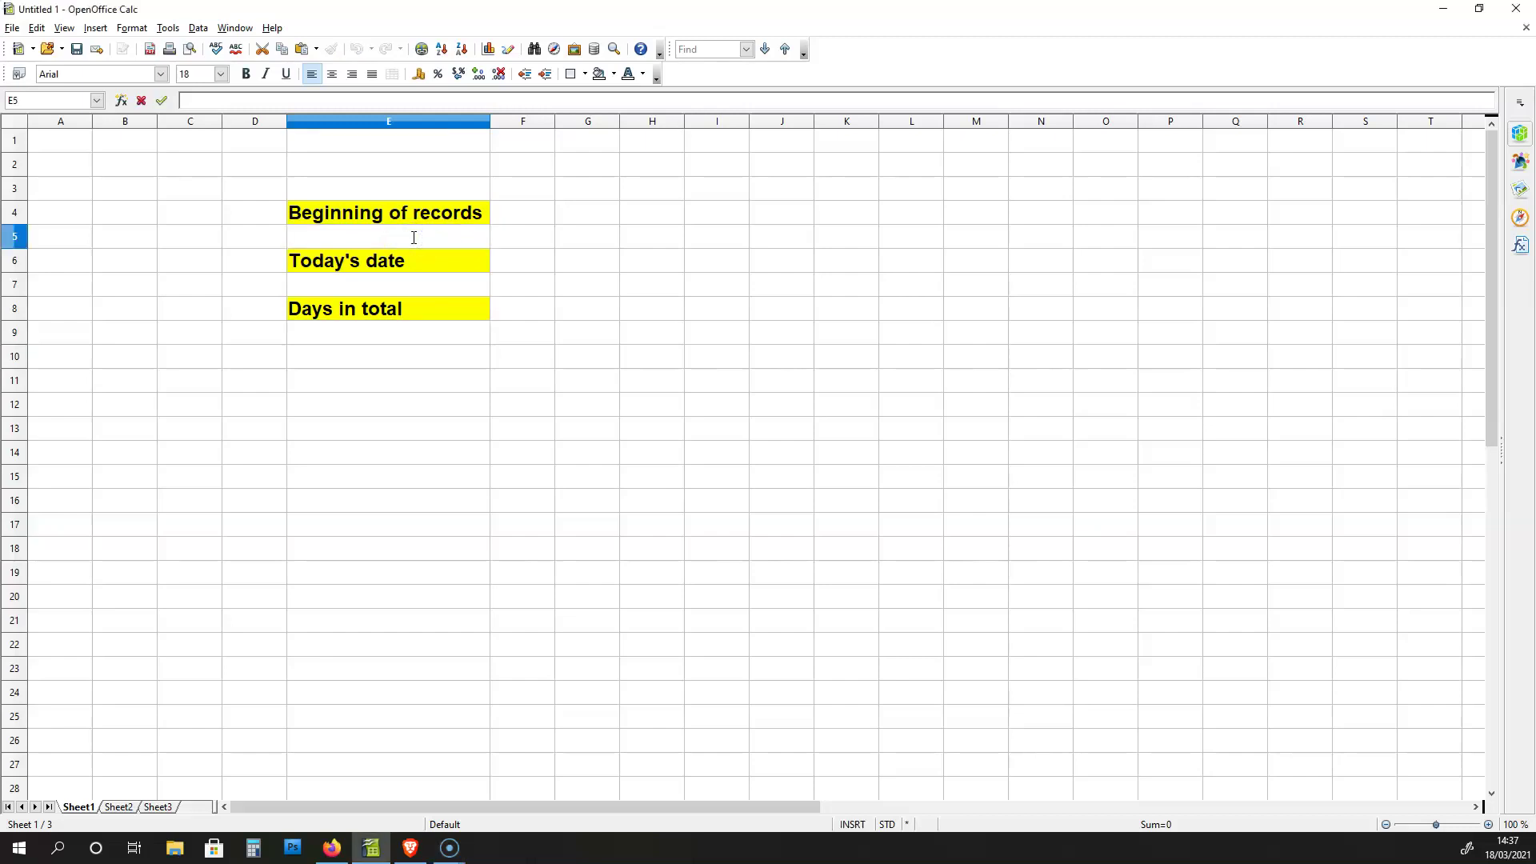
- Enter 01/02/21 in E5 and the formula =TODAY() in E7, which shows 18/03/21
type("01/02/21")
key("Return")
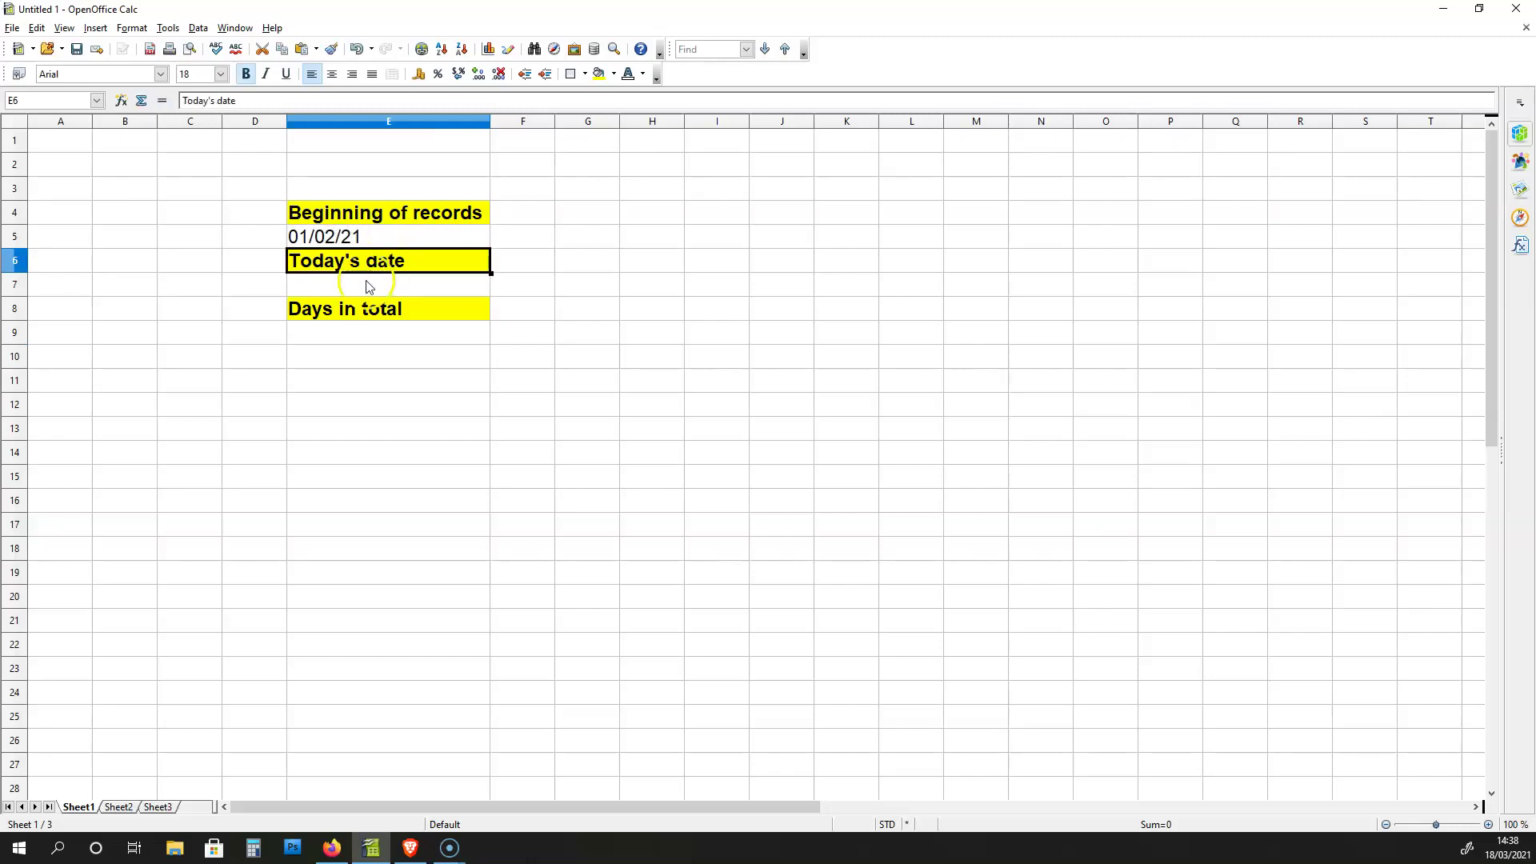
double_click(359, 288)
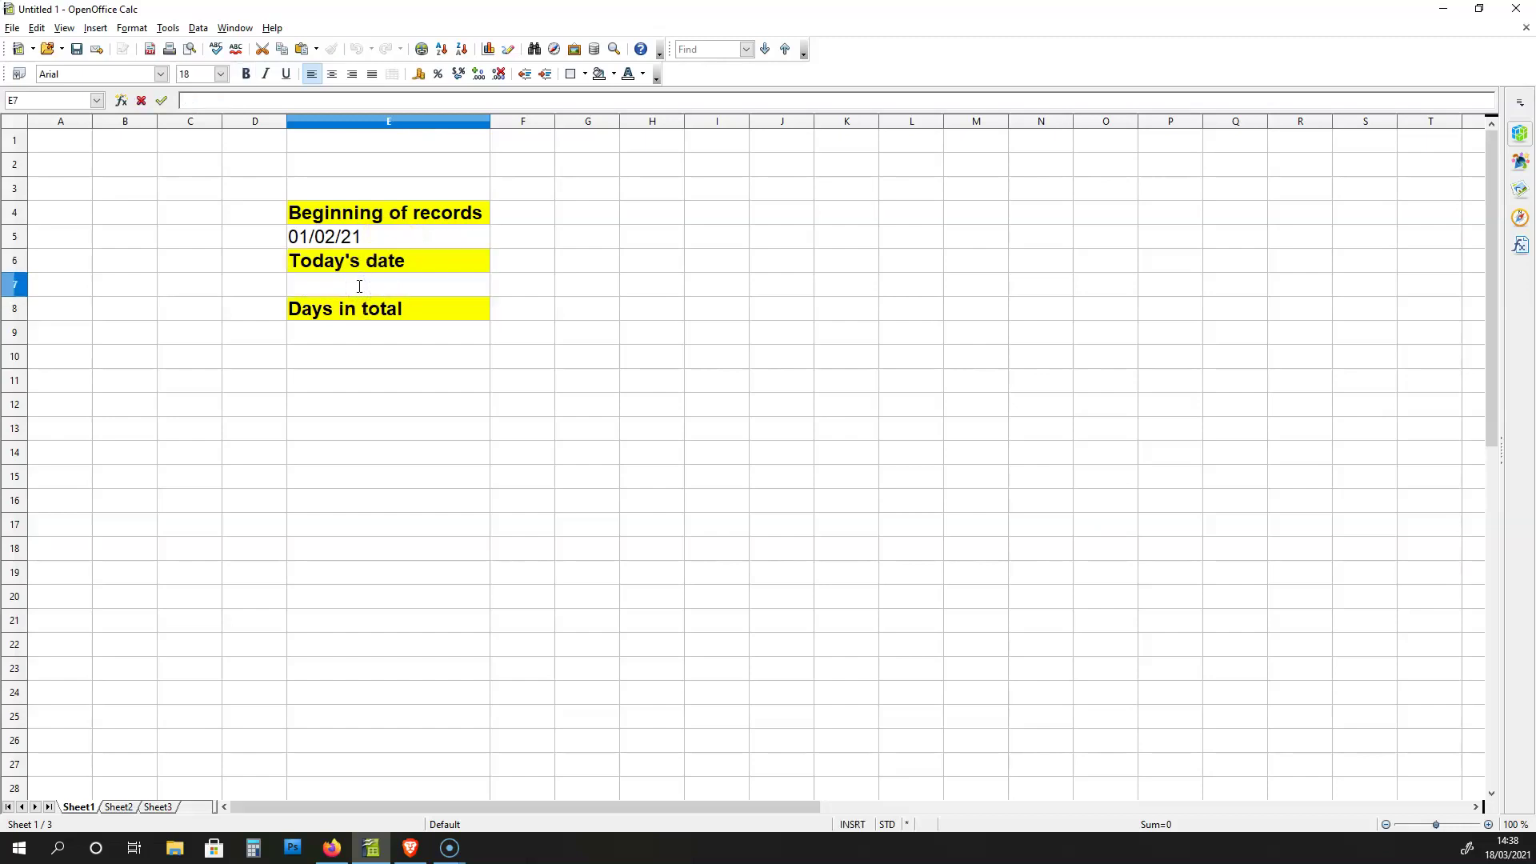
type("=TODAY")
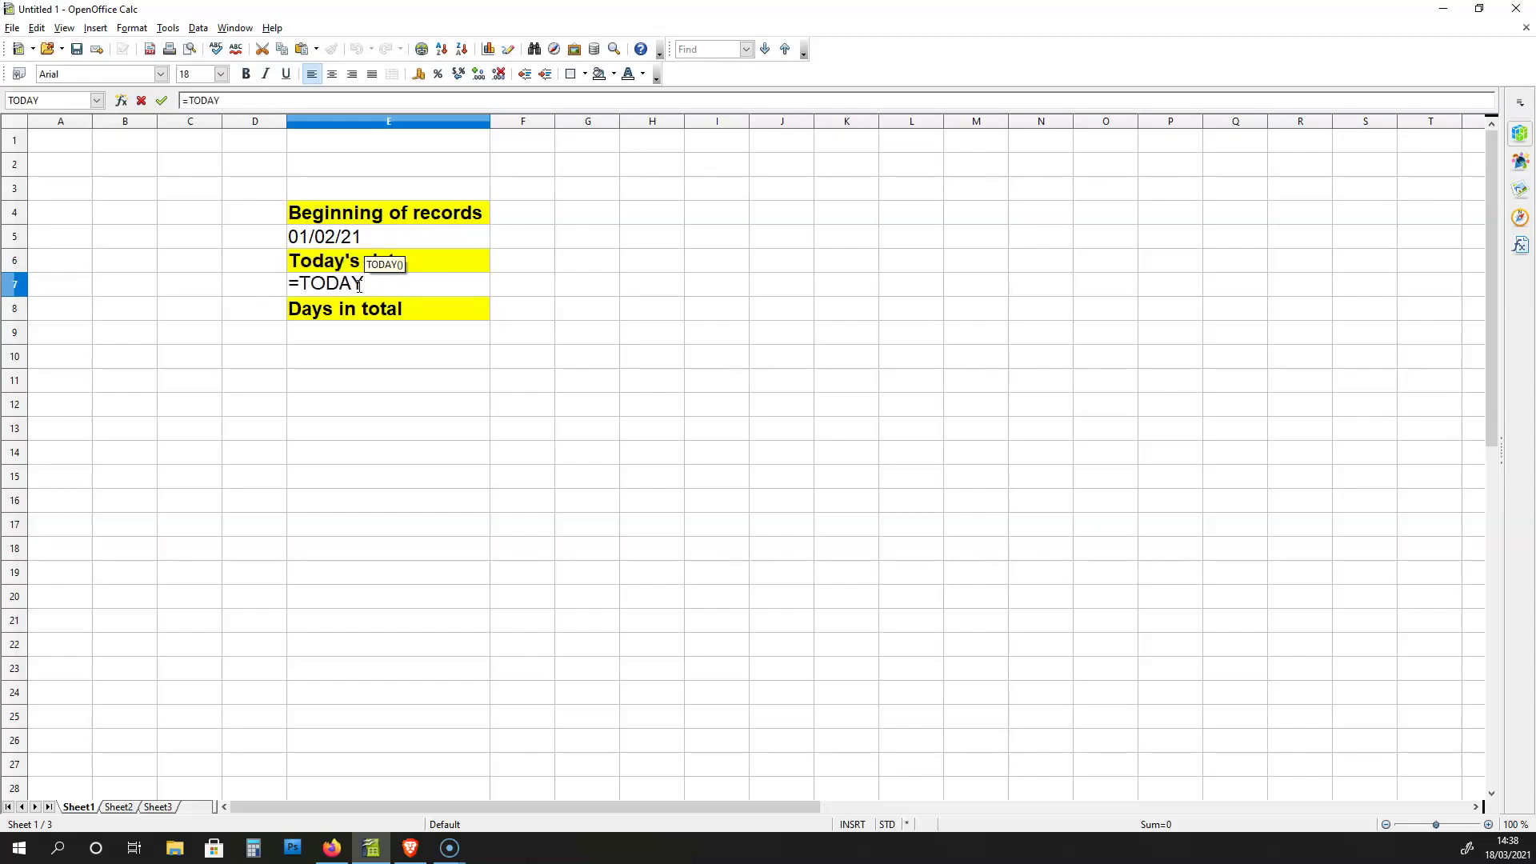
type("()")
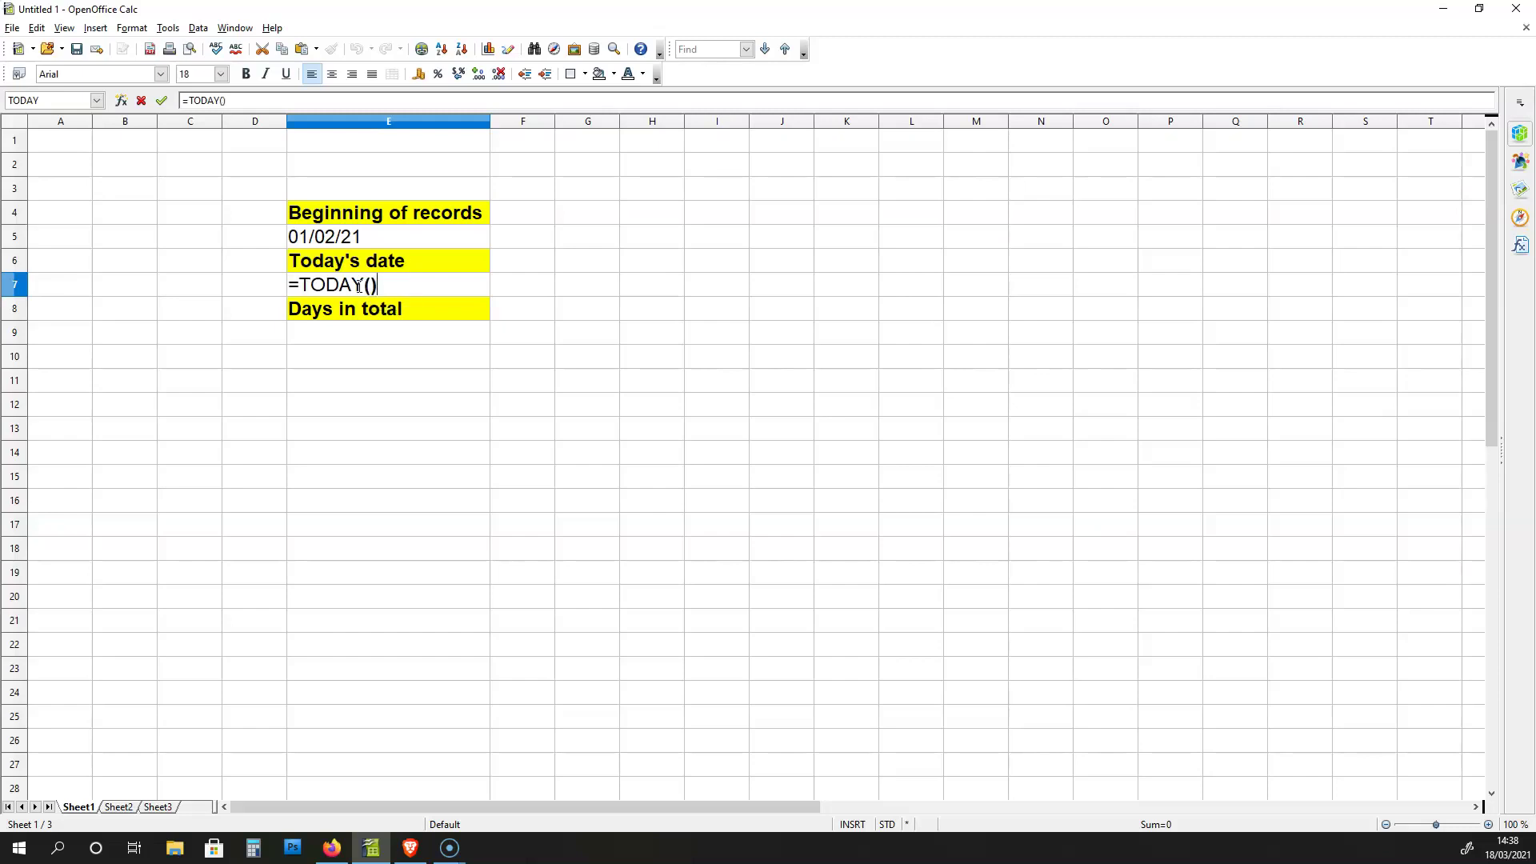
key("Return")
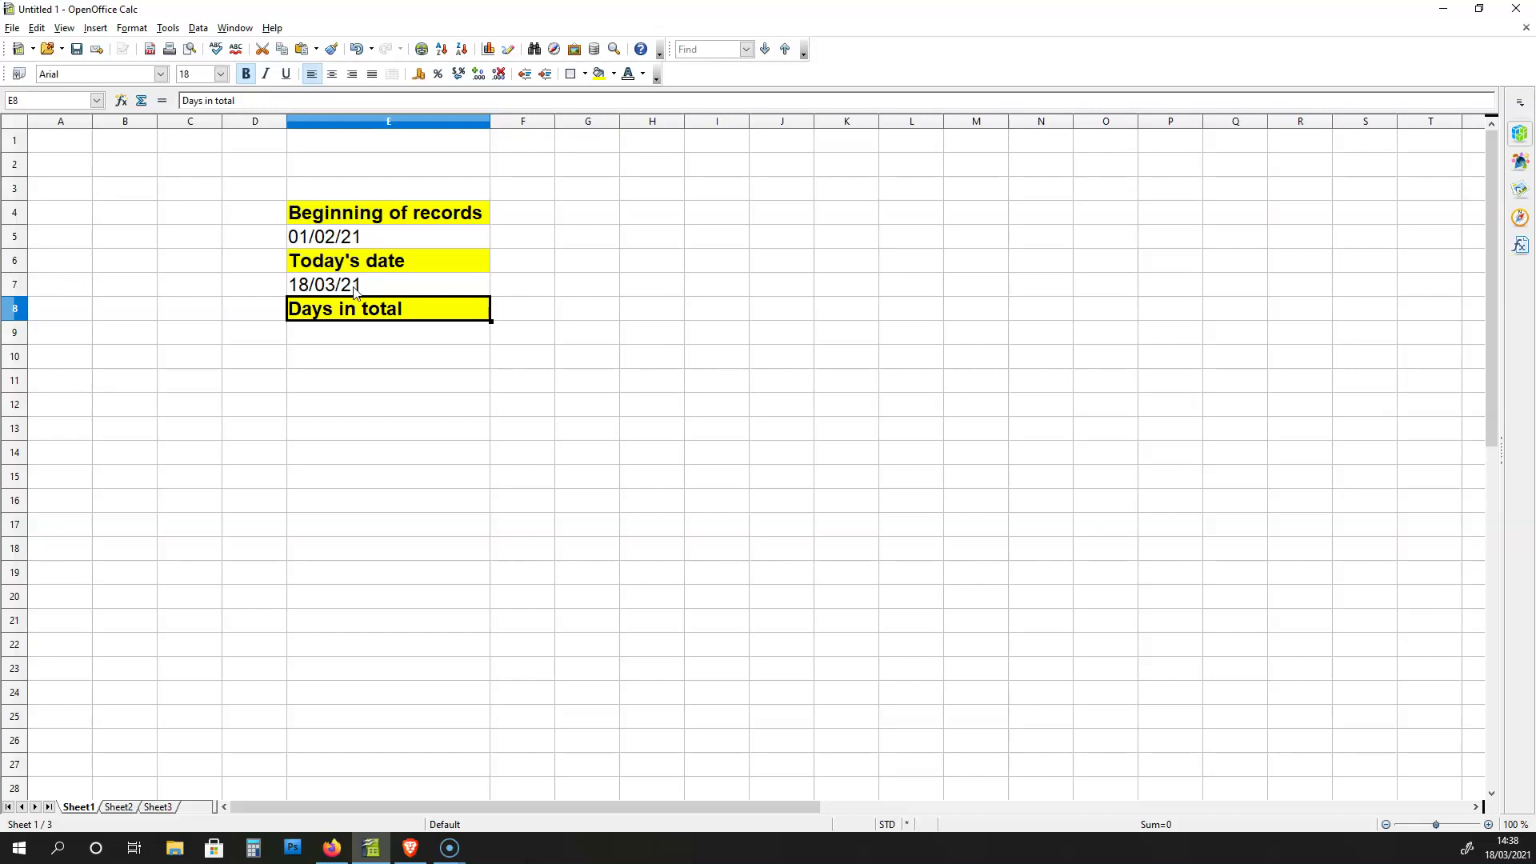
- Check today's date in the taskbar calendar, browsing back to February 2021, then return to the sheet
left_click(358, 286)
left_click(1507, 847)
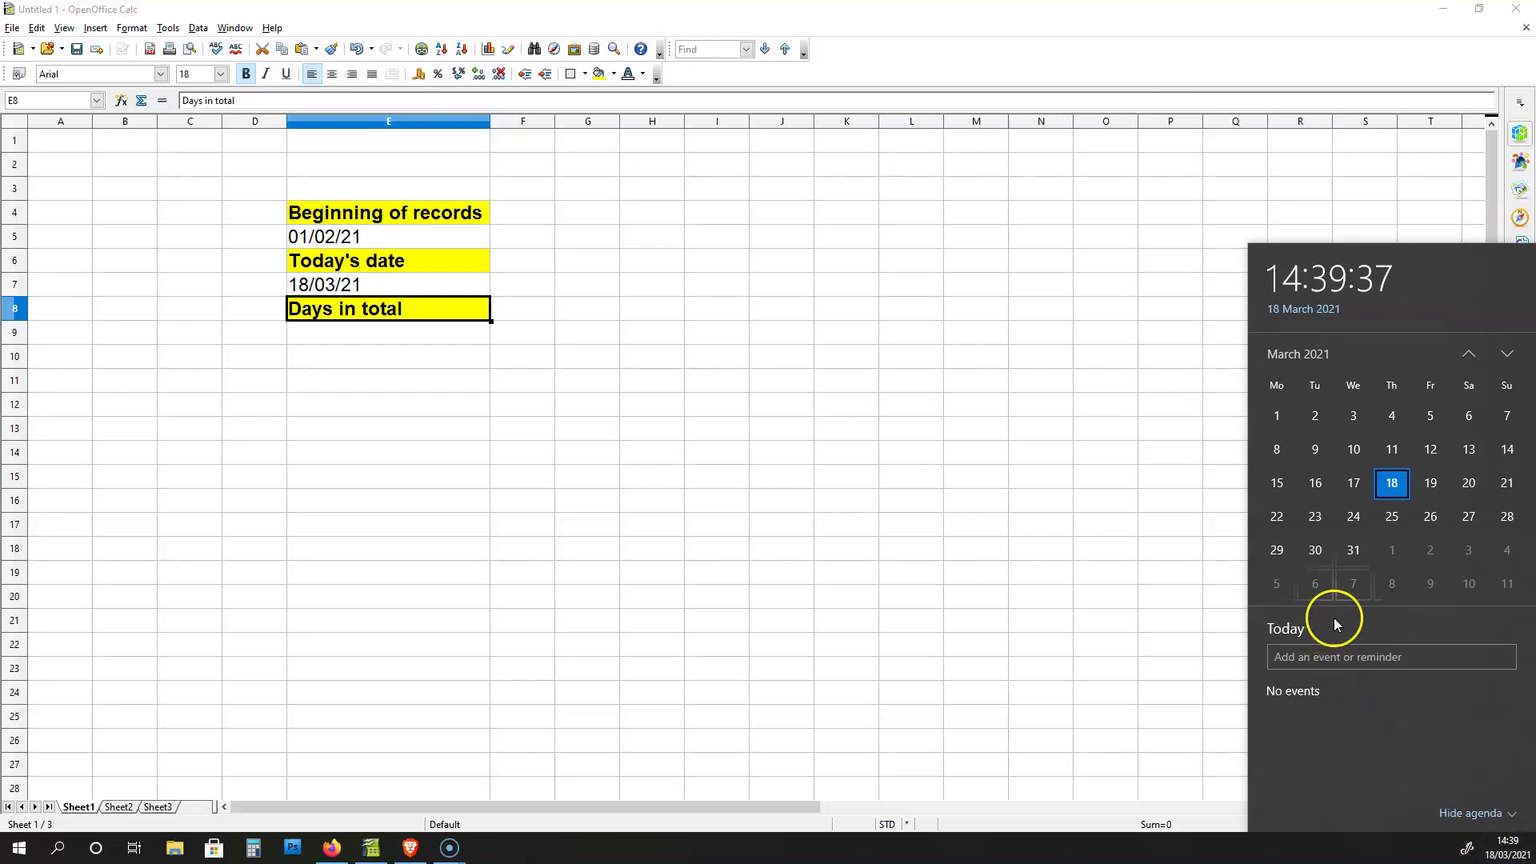
left_click(1469, 354)
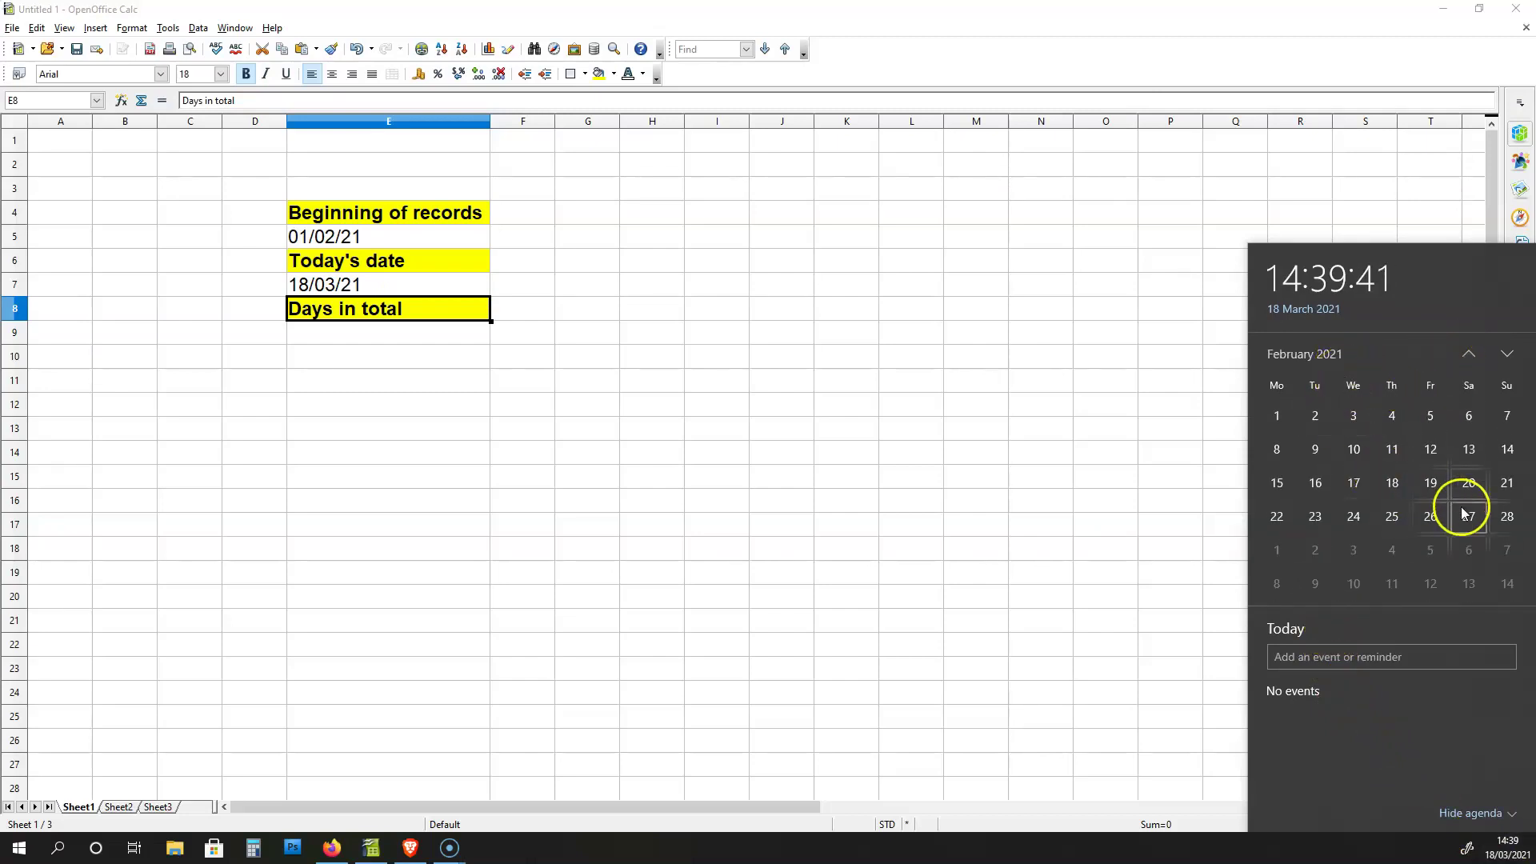
left_click(1501, 524)
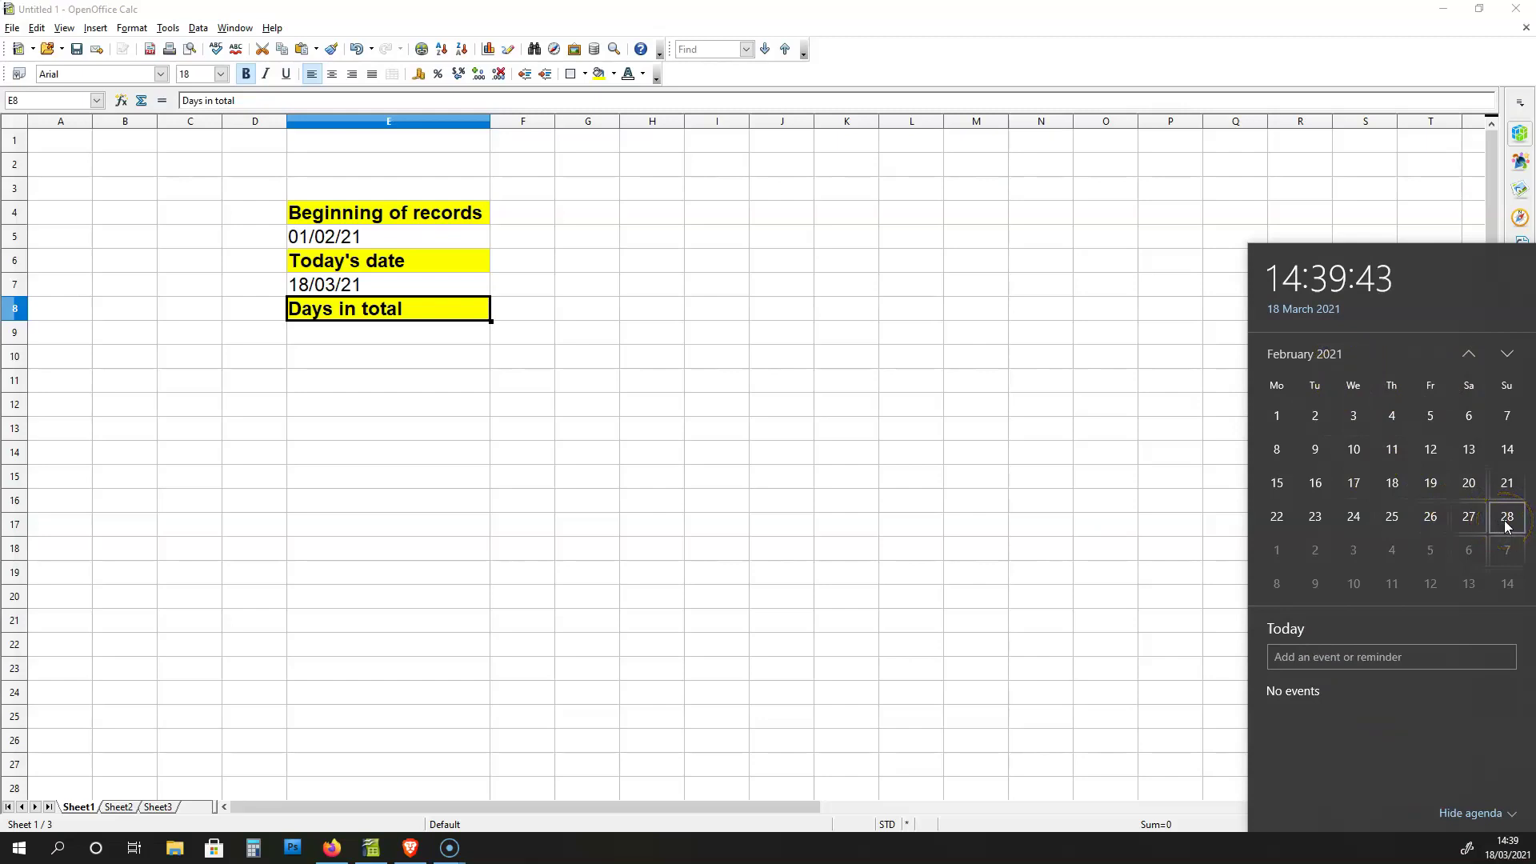
left_click(1360, 362)
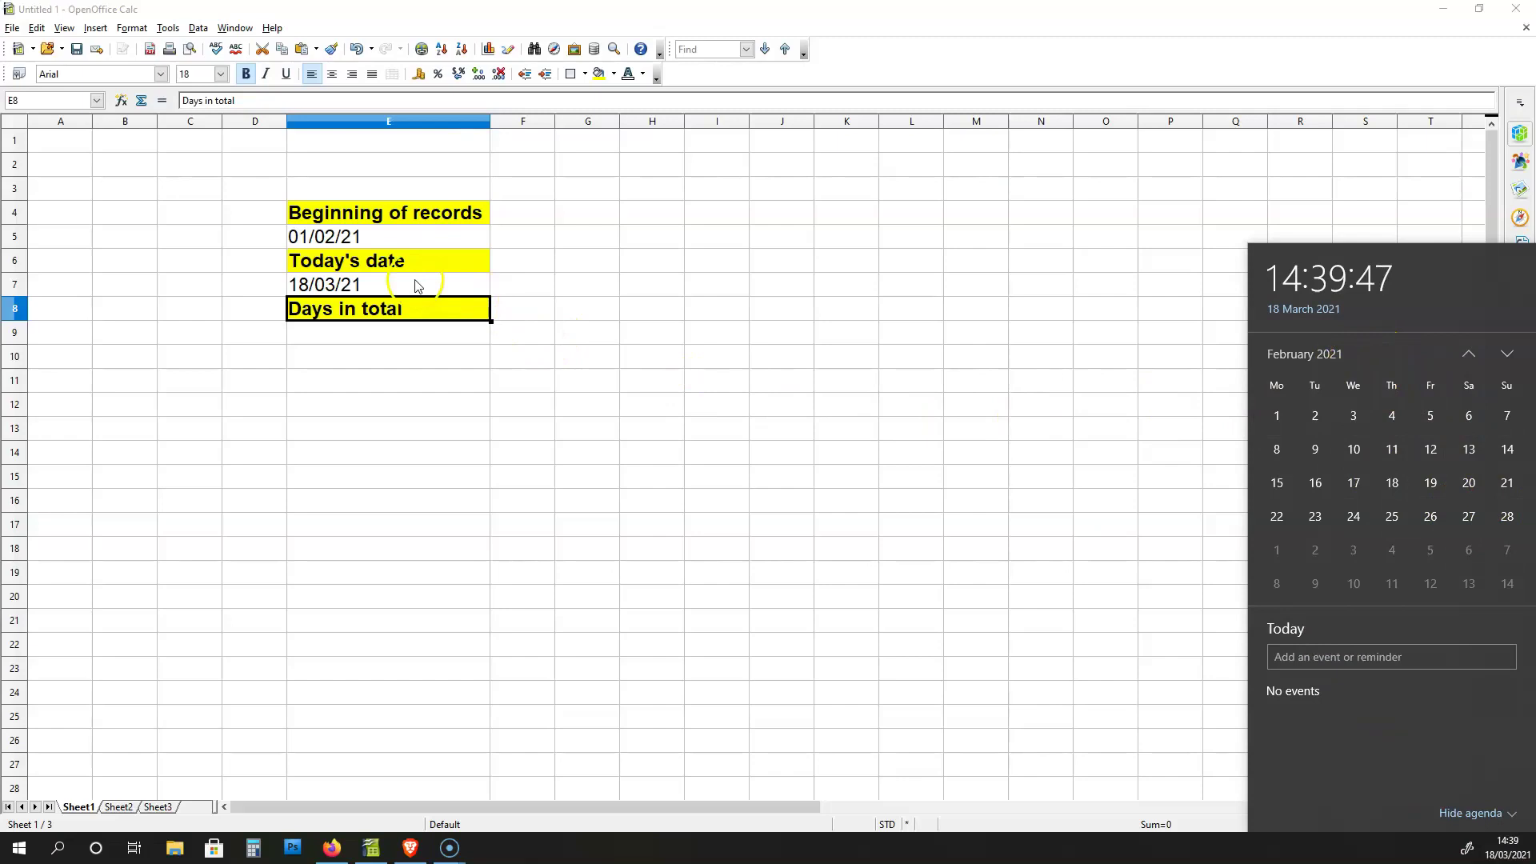
left_click(360, 288)
left_click(398, 443)
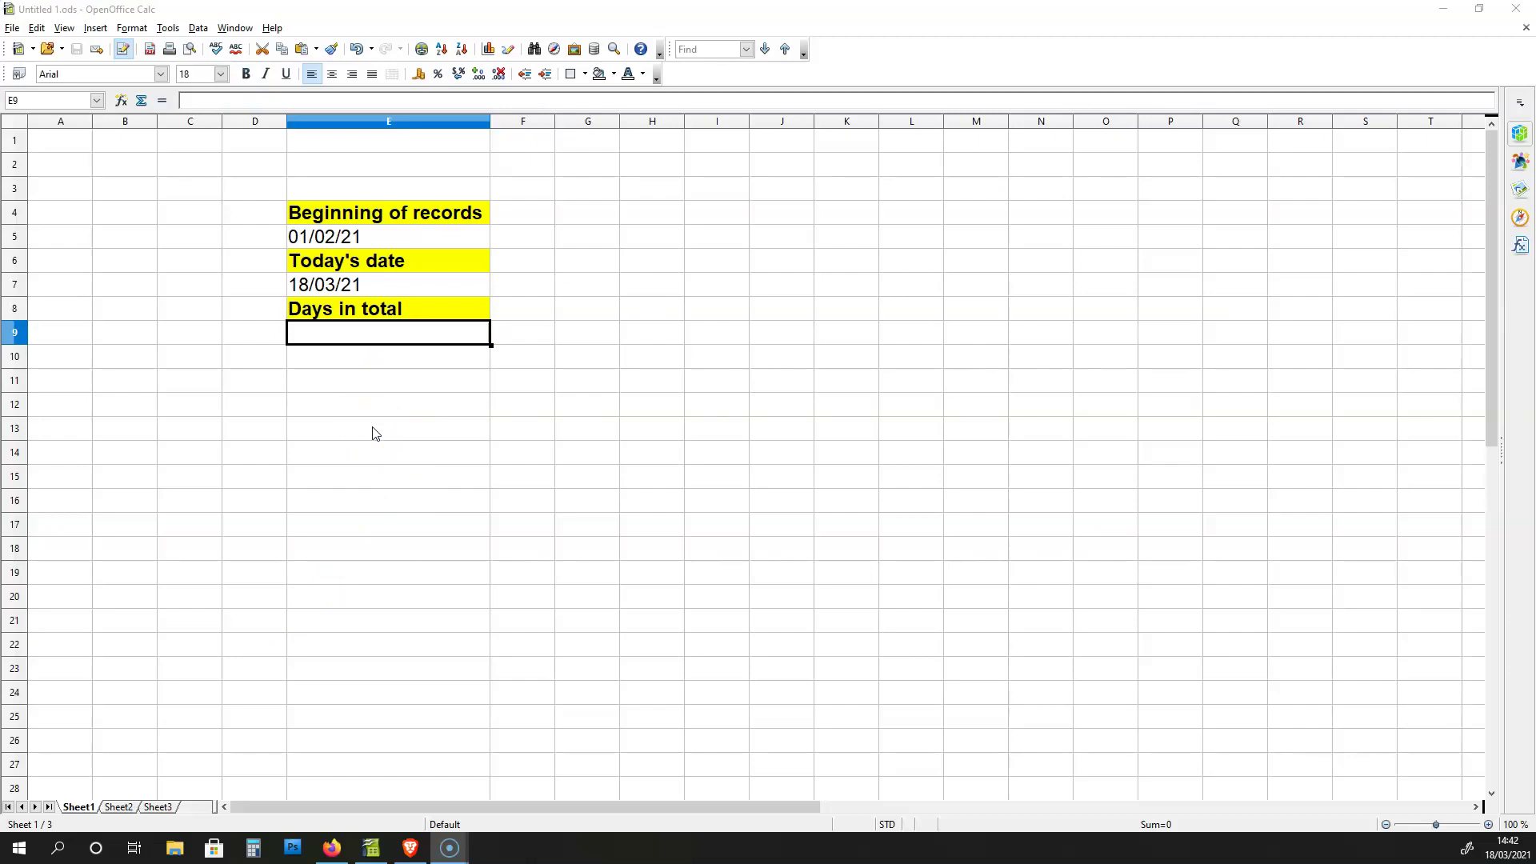
- Enter =DAYS(E7; E5) in E9, replacing the enddate and startdate placeholders, giving 45
left_click(358, 341)
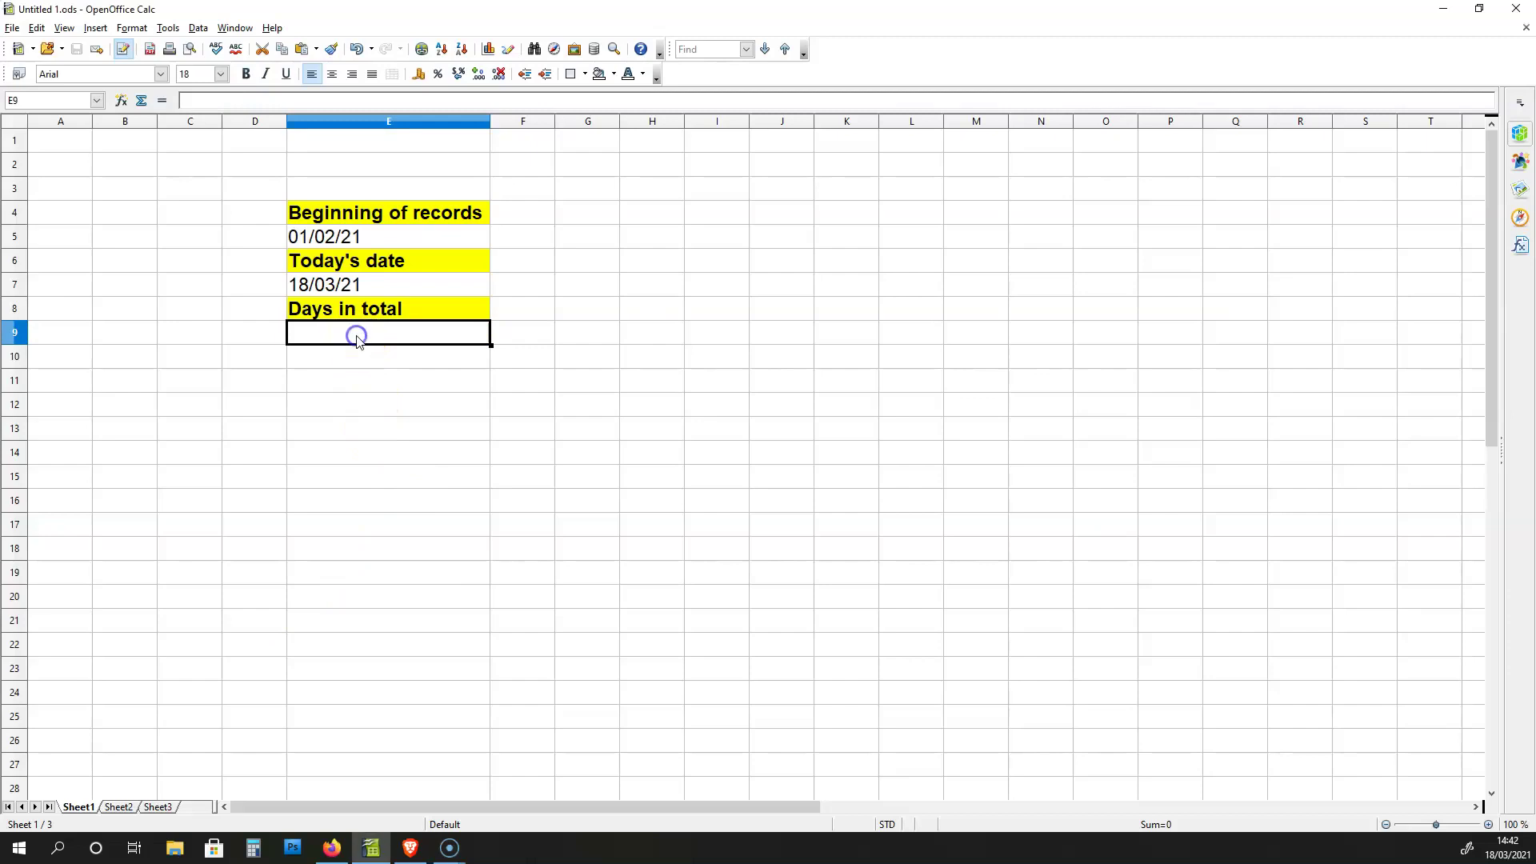
double_click(358, 336)
type("=")
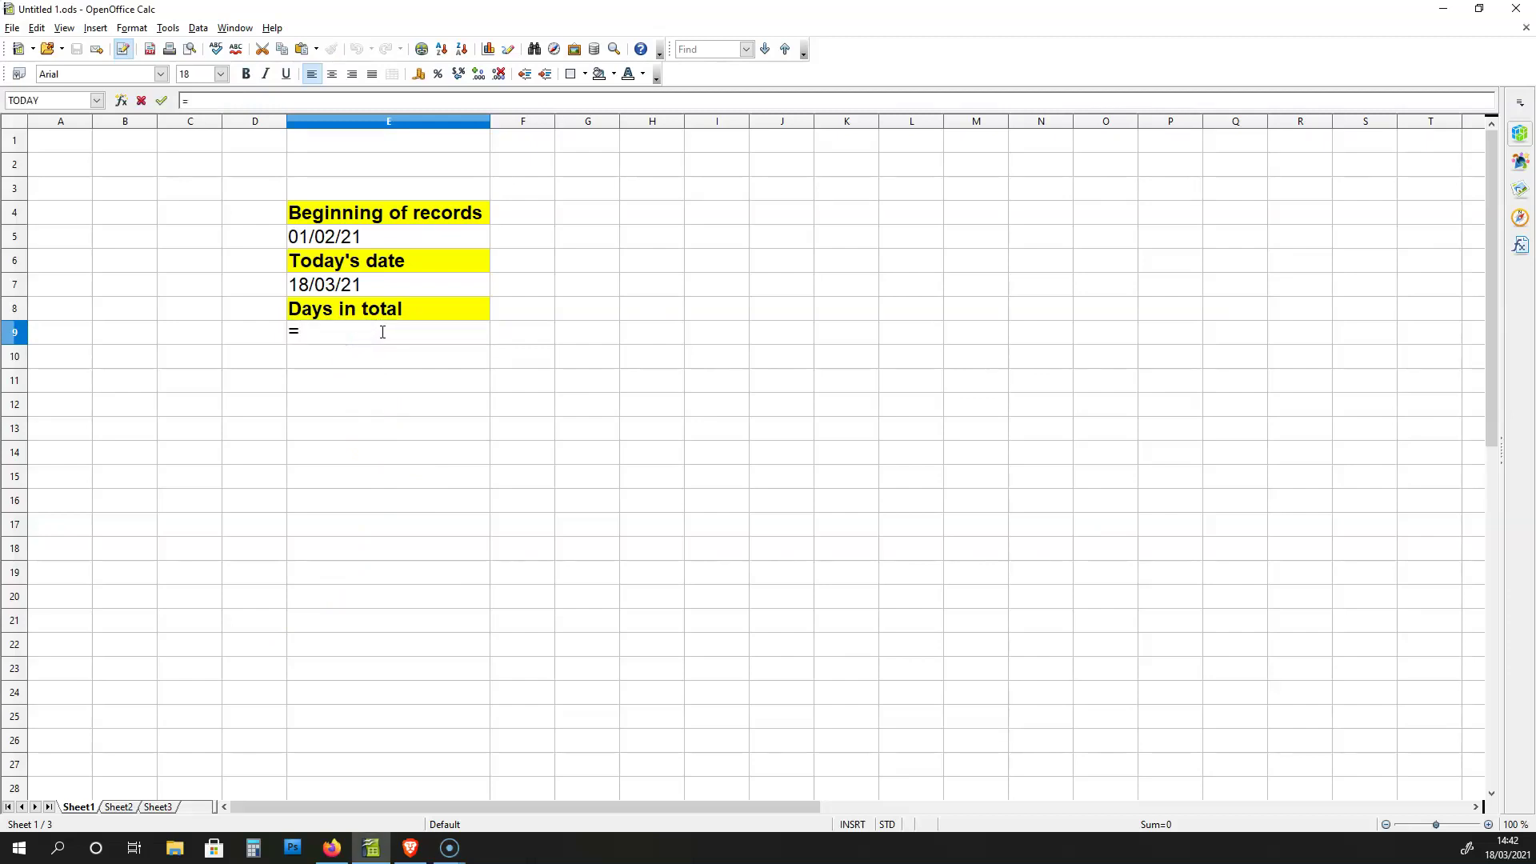
type("DAYS(enddate; startdate)")
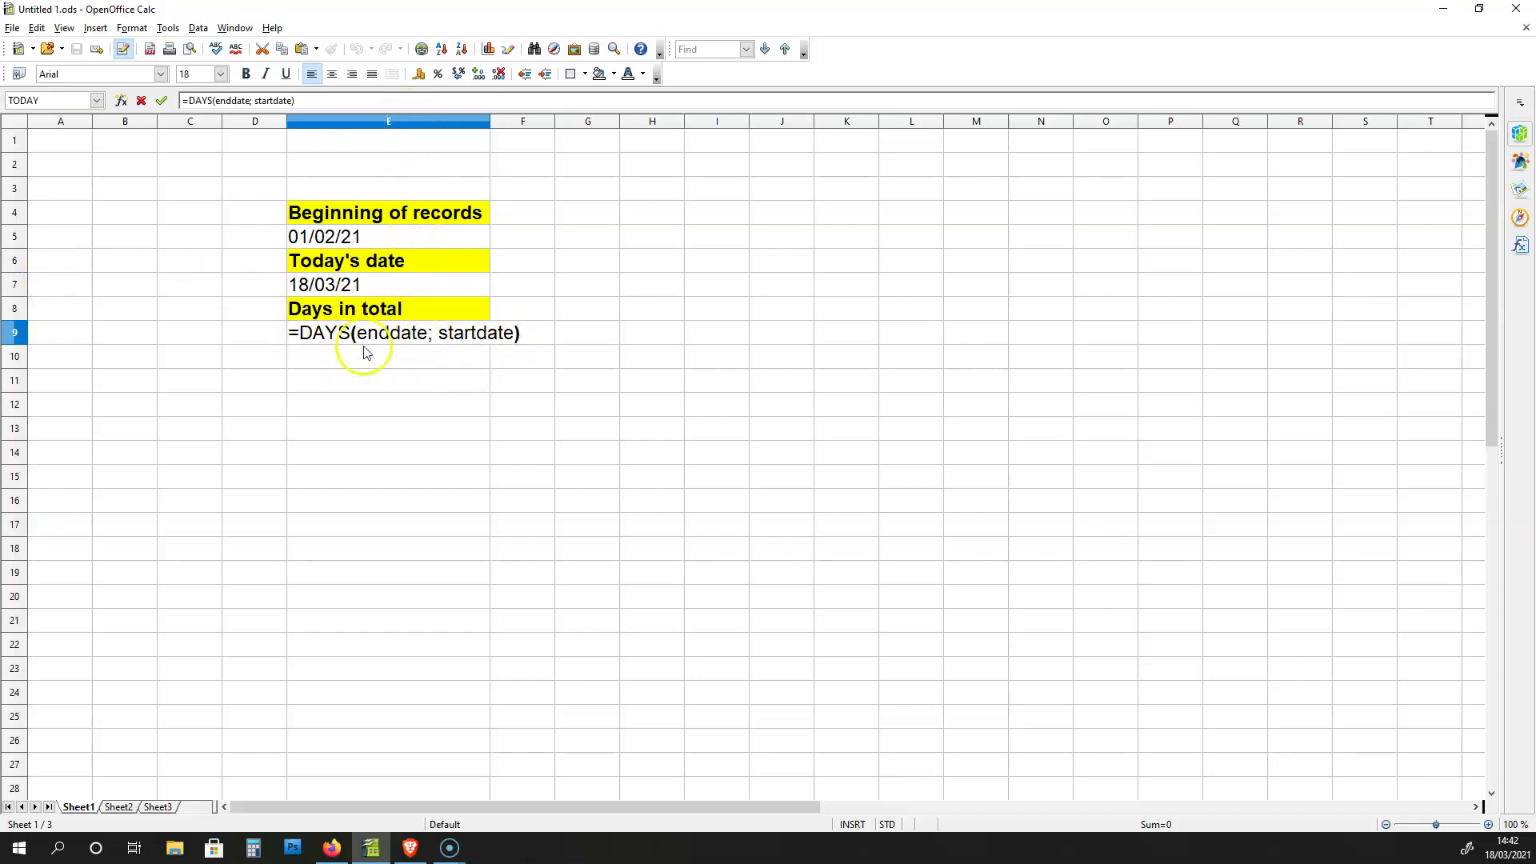
left_click_drag(426, 332, 356, 332)
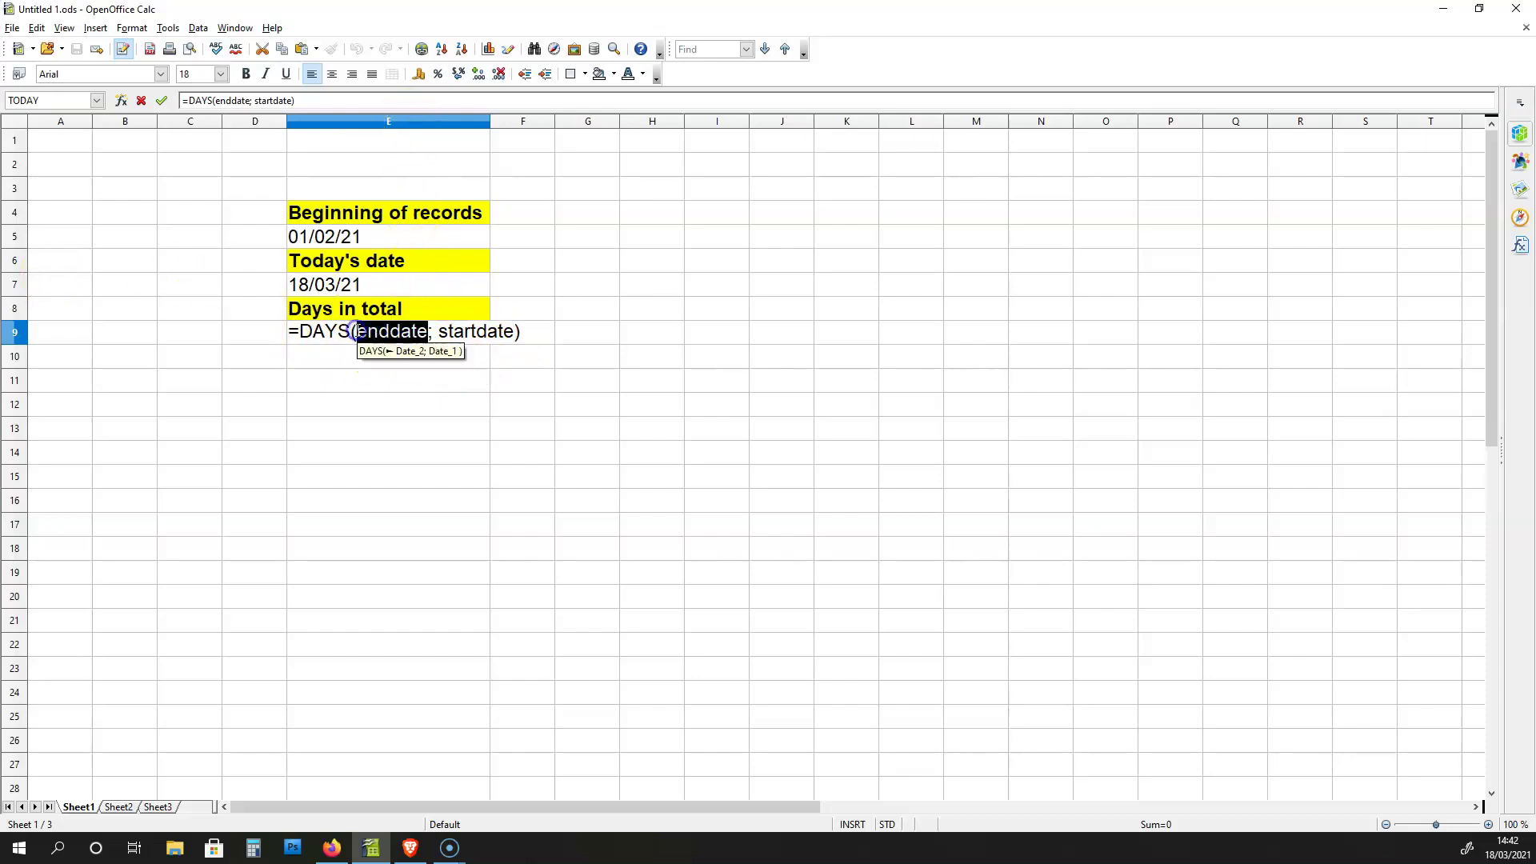
type("E")
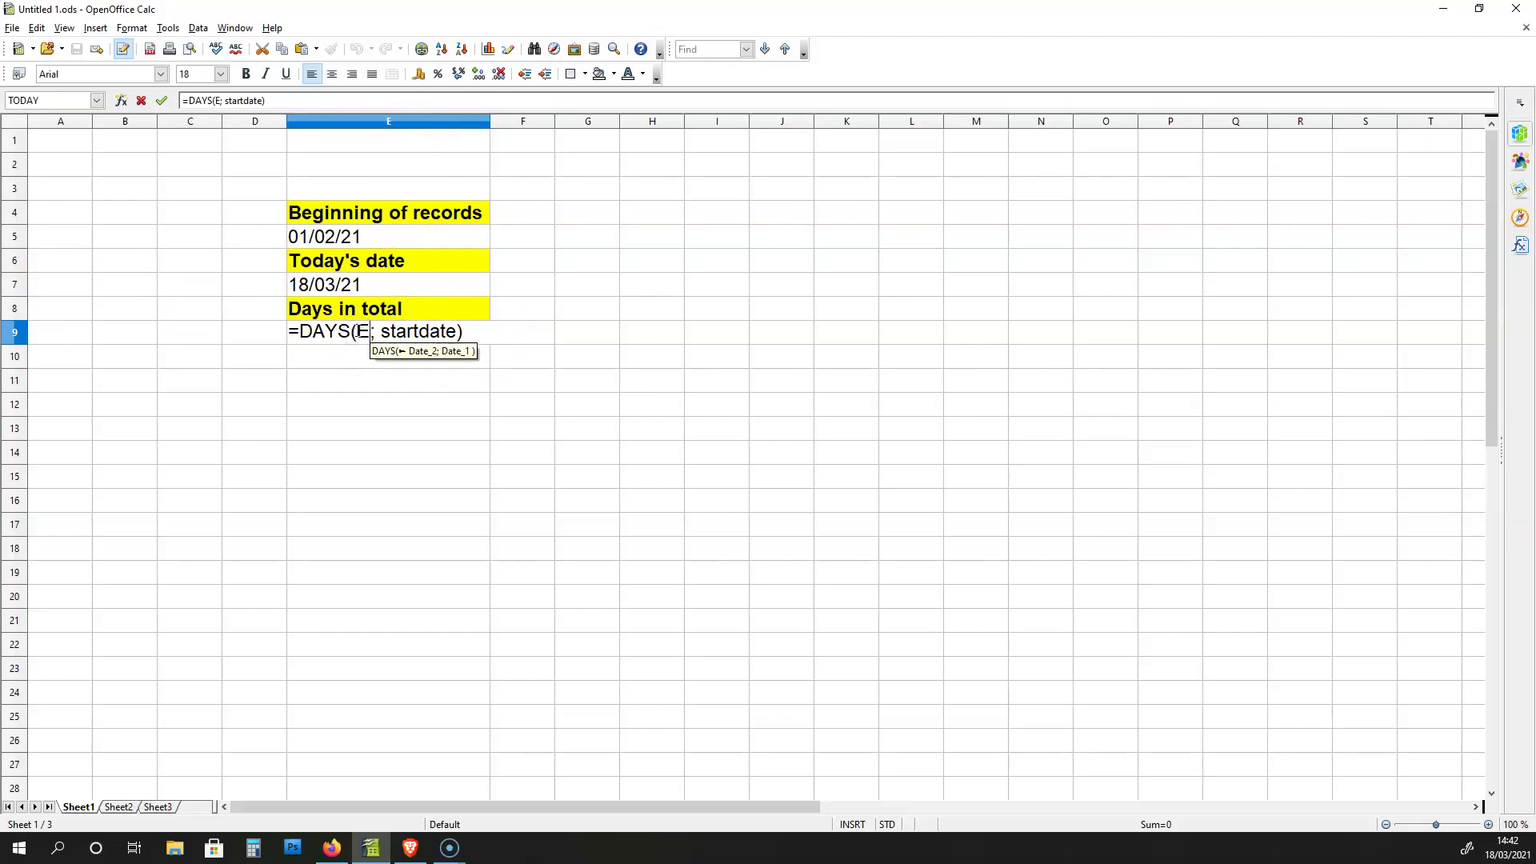
type("7")
left_click(385, 324)
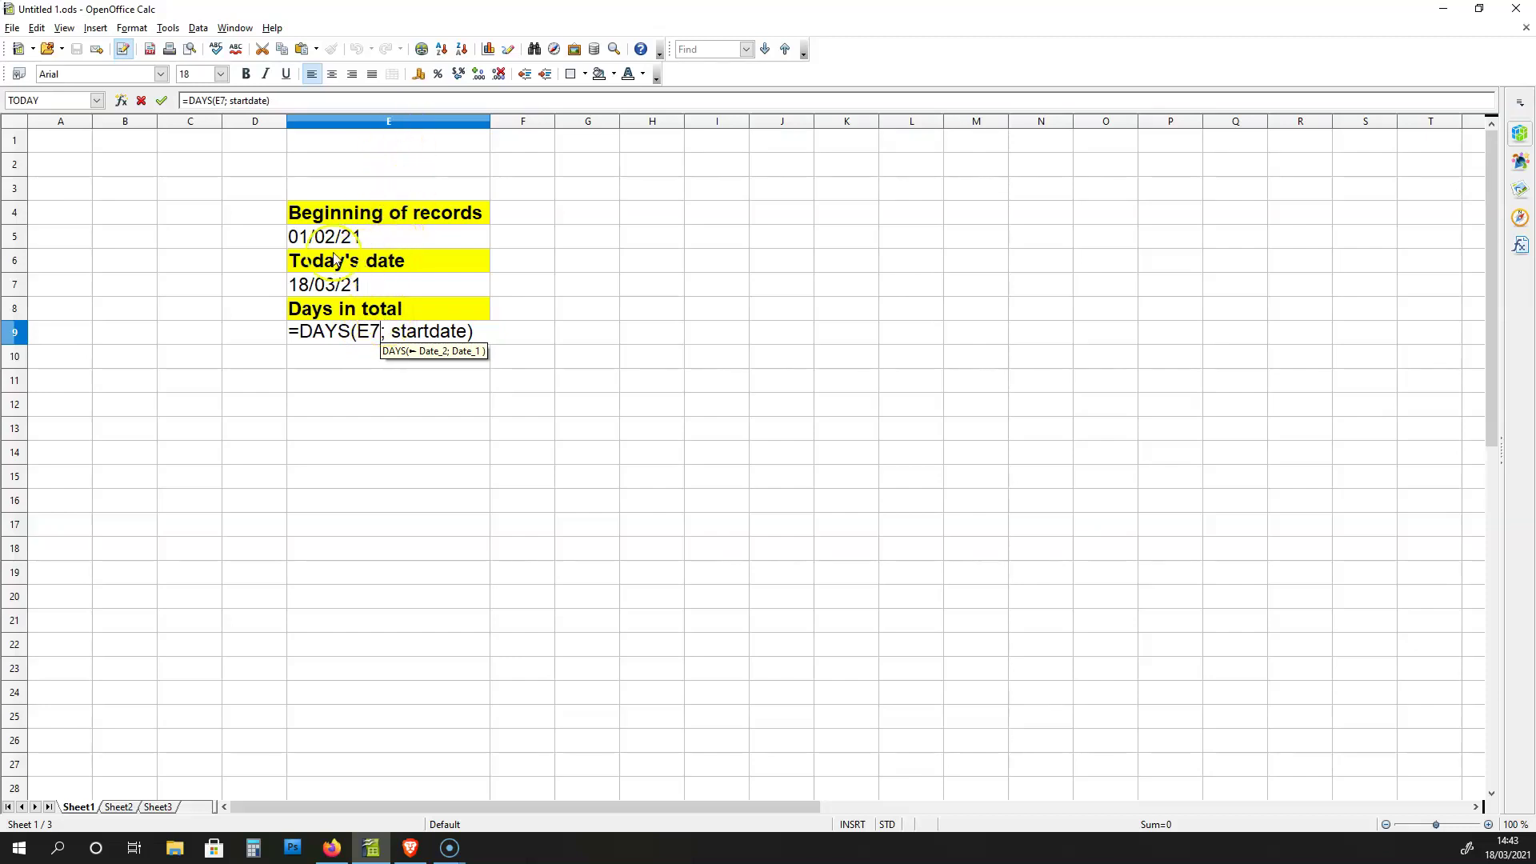
left_click(465, 333)
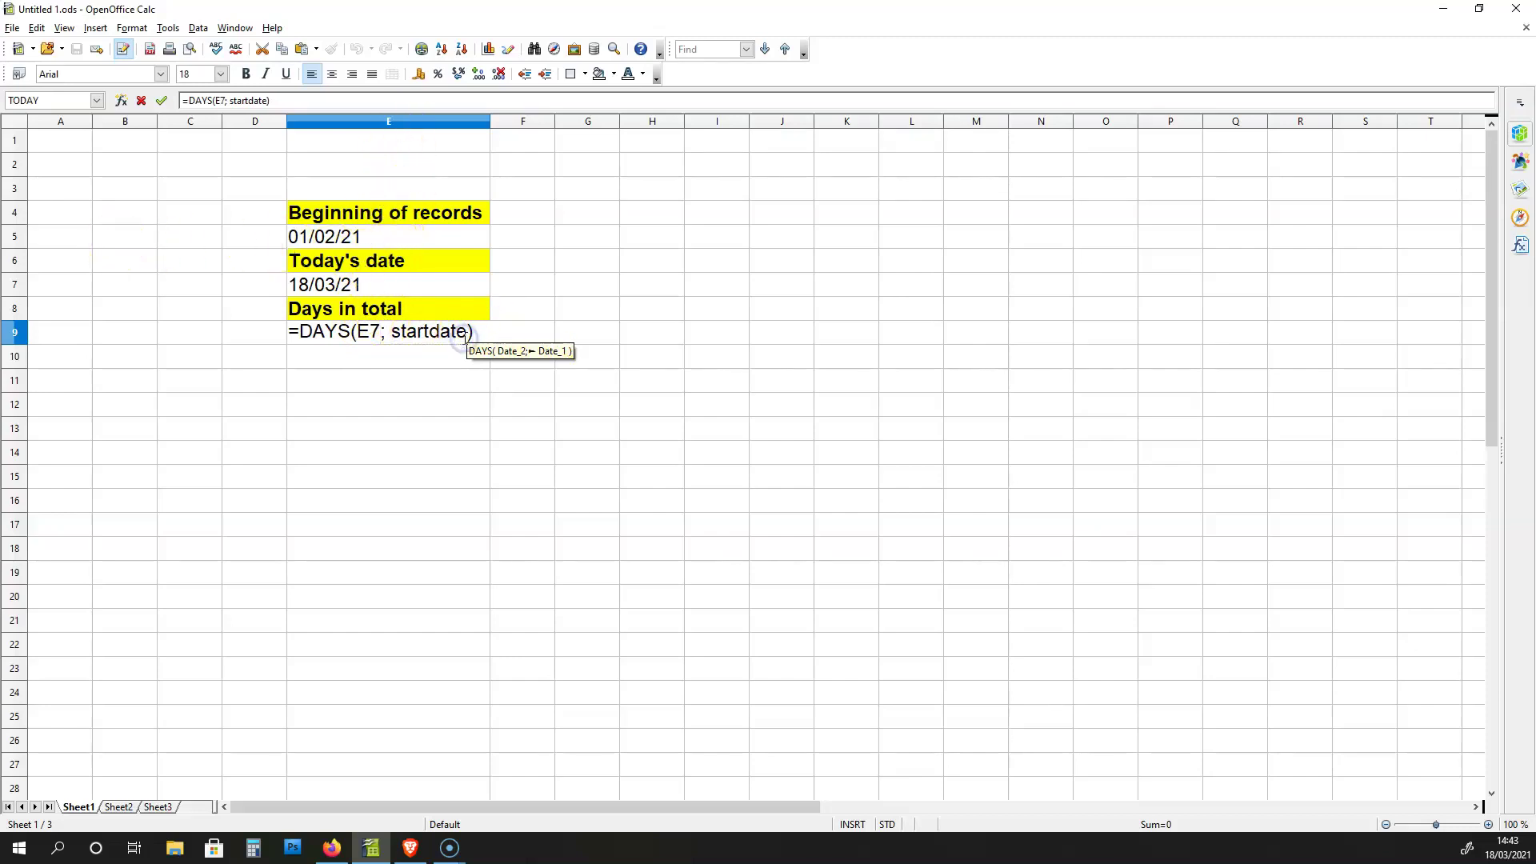
key("BackSpace")
key("BackSpace")
key("BackSpace")
key("BackSpace")
key("BackSpace")
key("BackSpace")
key("BackSpace")
key("BackSpace")
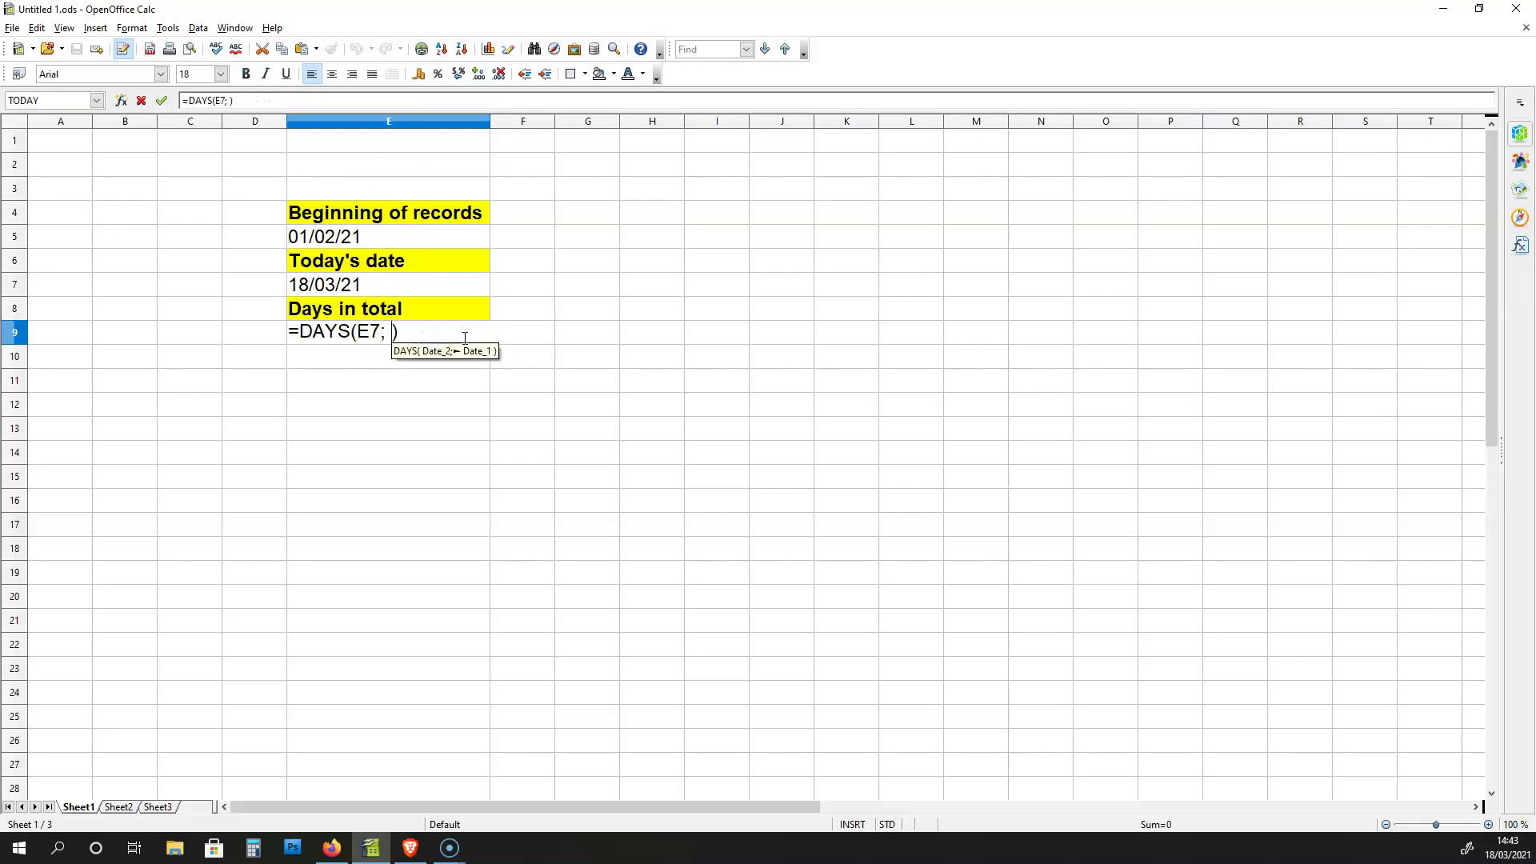
type("E")
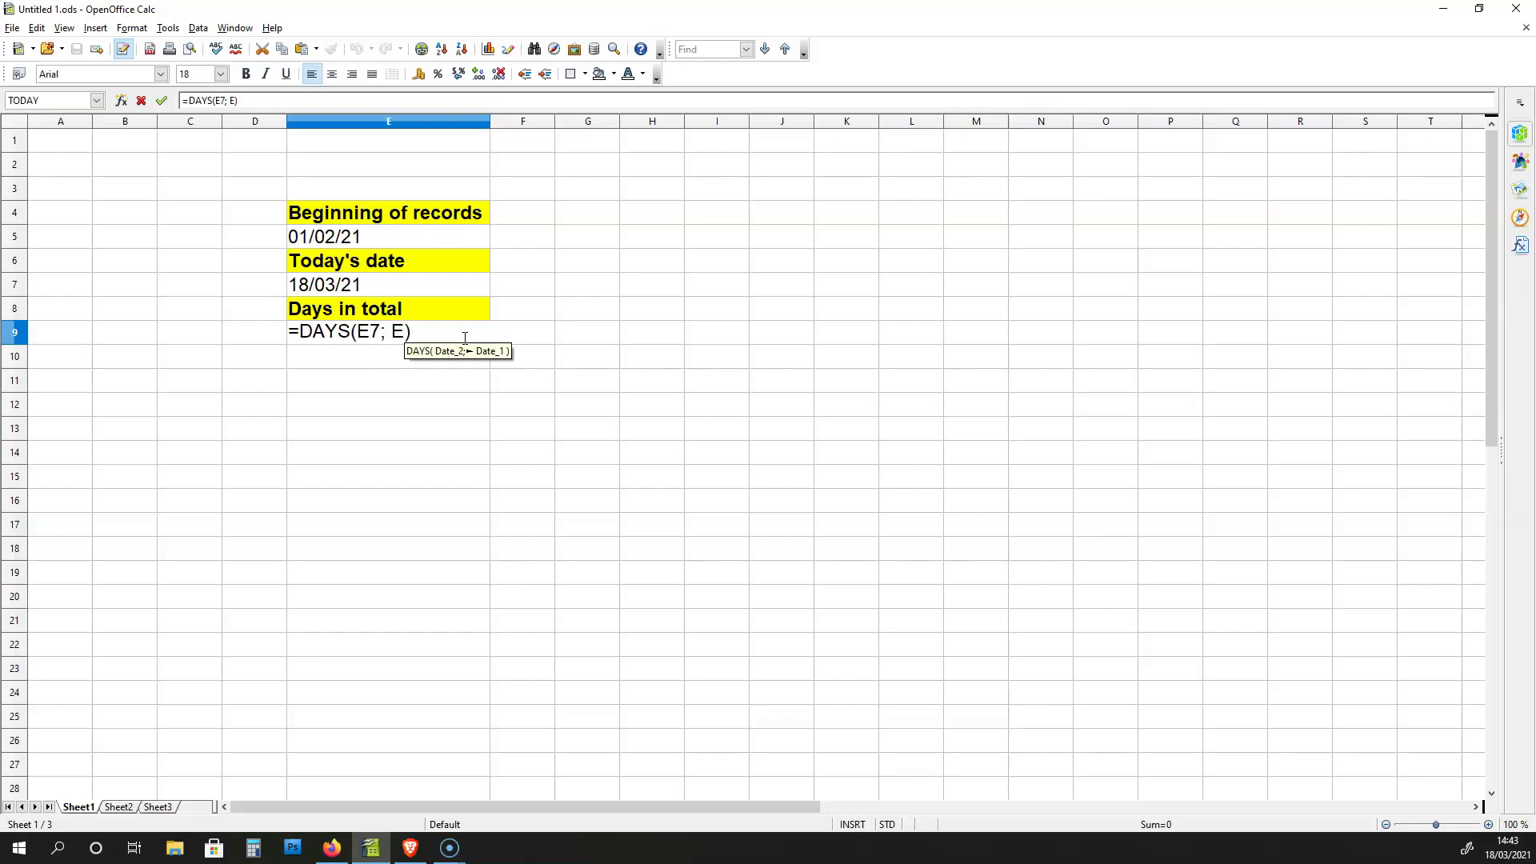
type("5)")
key("Return")
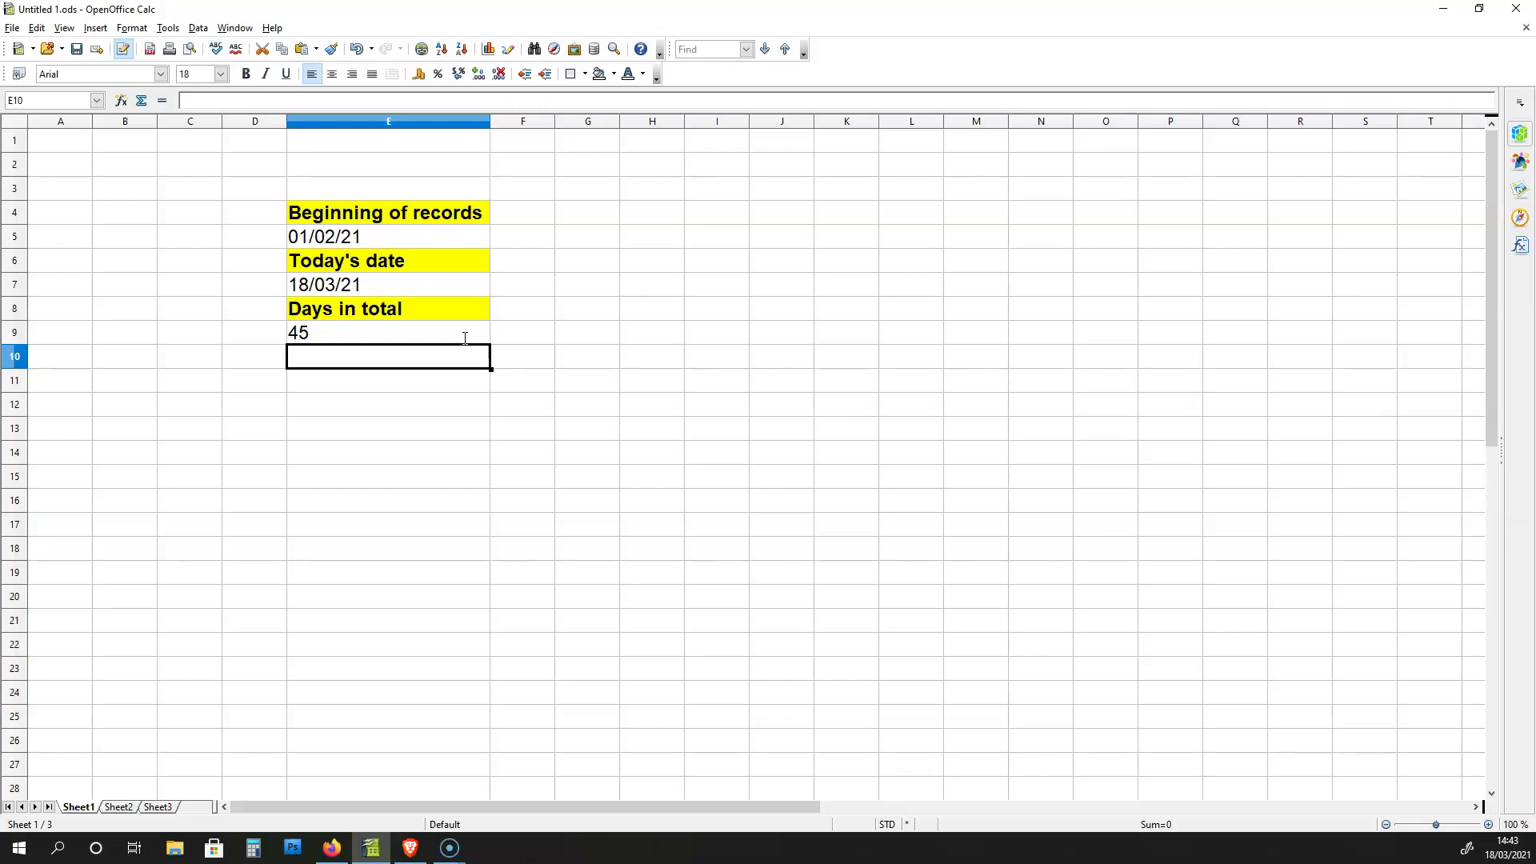
- Rewrite the E9 formula as =SUM(DAYS(E7; E5)+1) so it shows 46
double_click(329, 332)
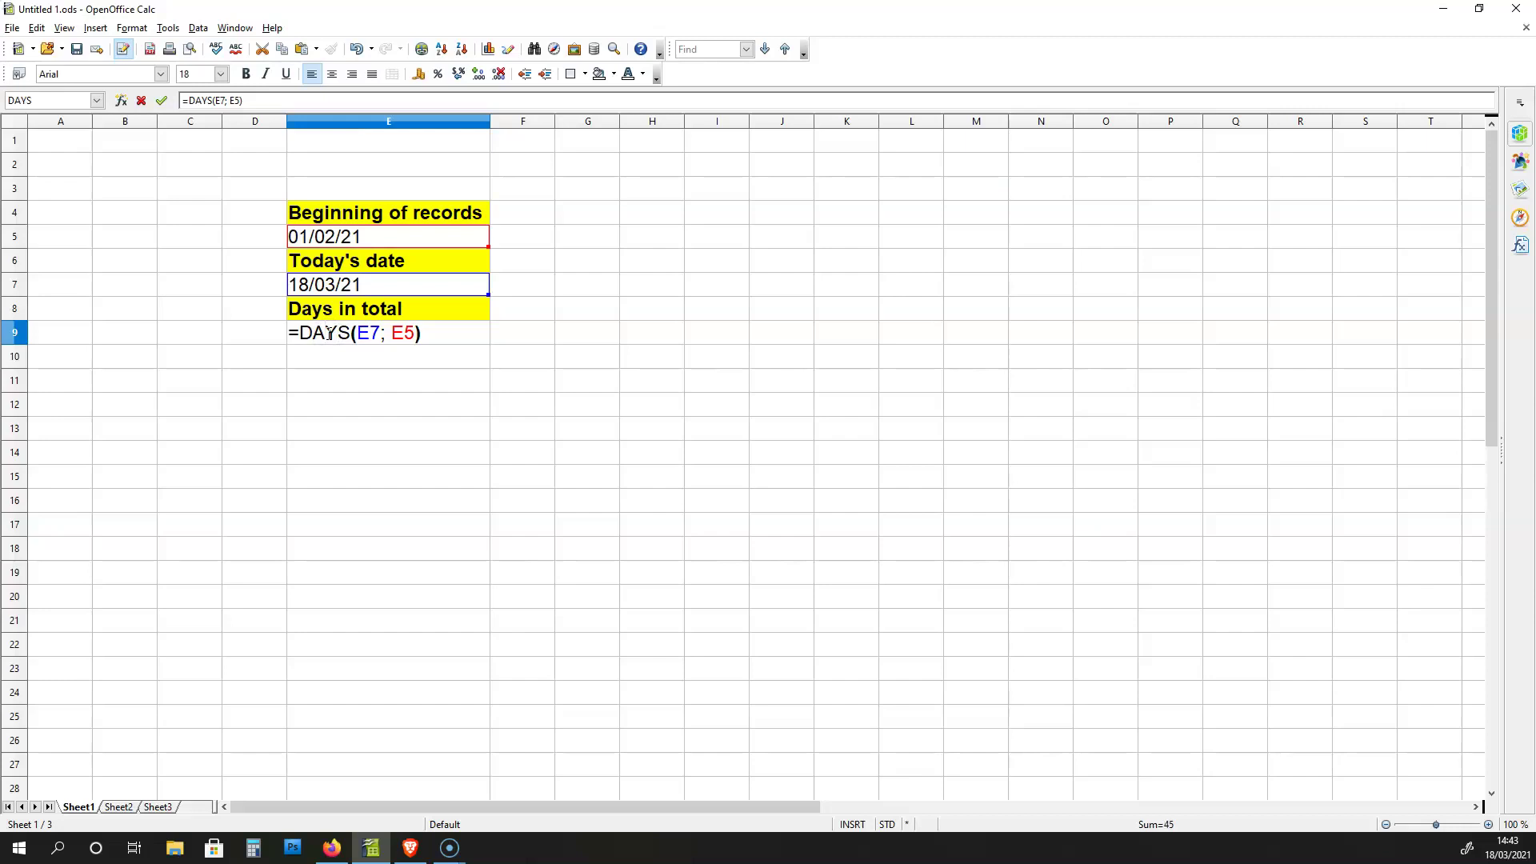
left_click(301, 332)
type("SUM")
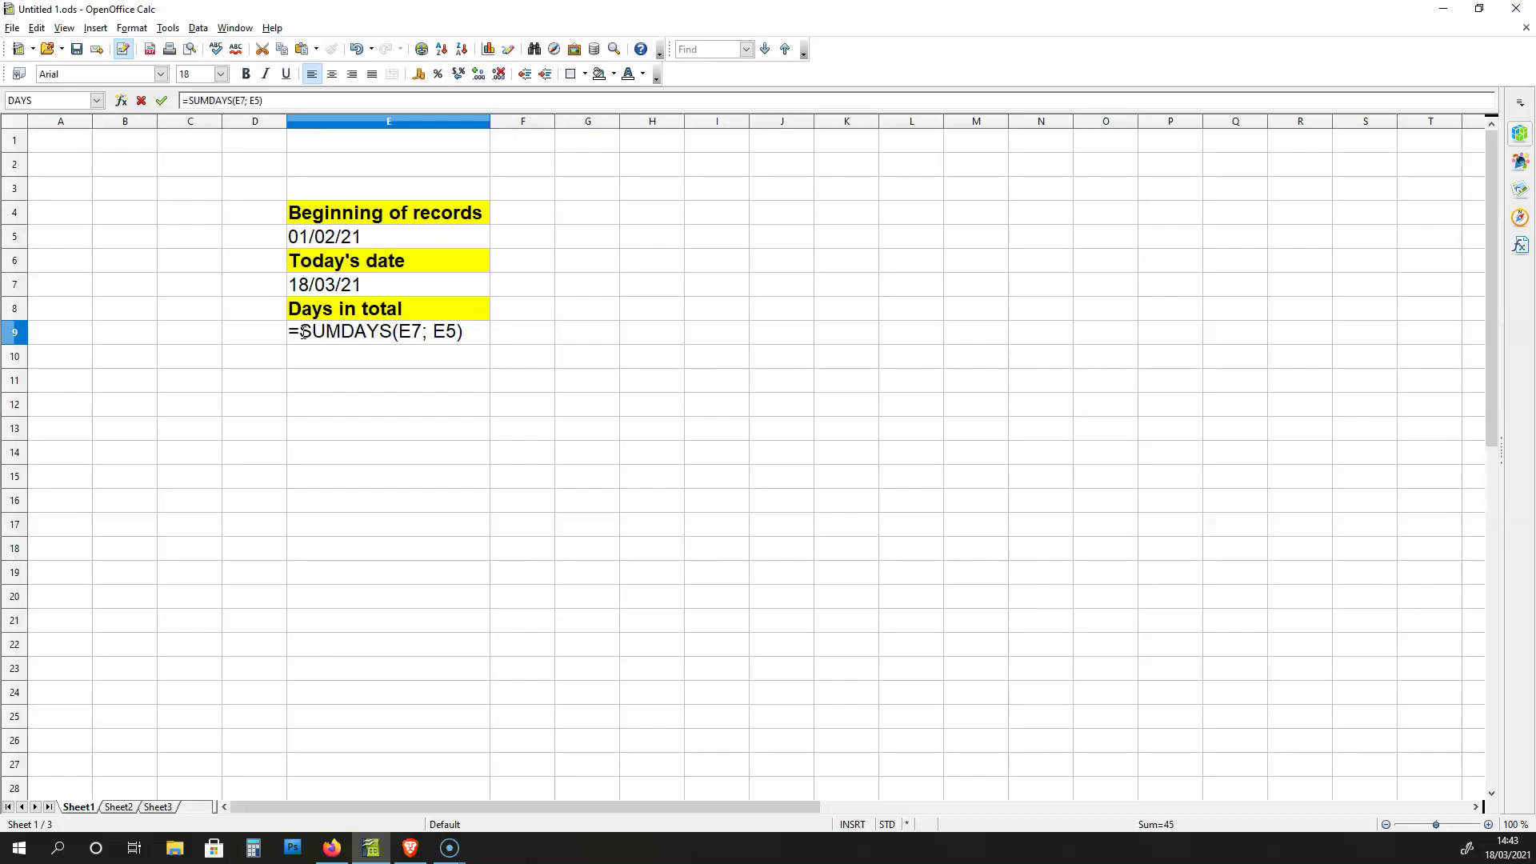
type("(")
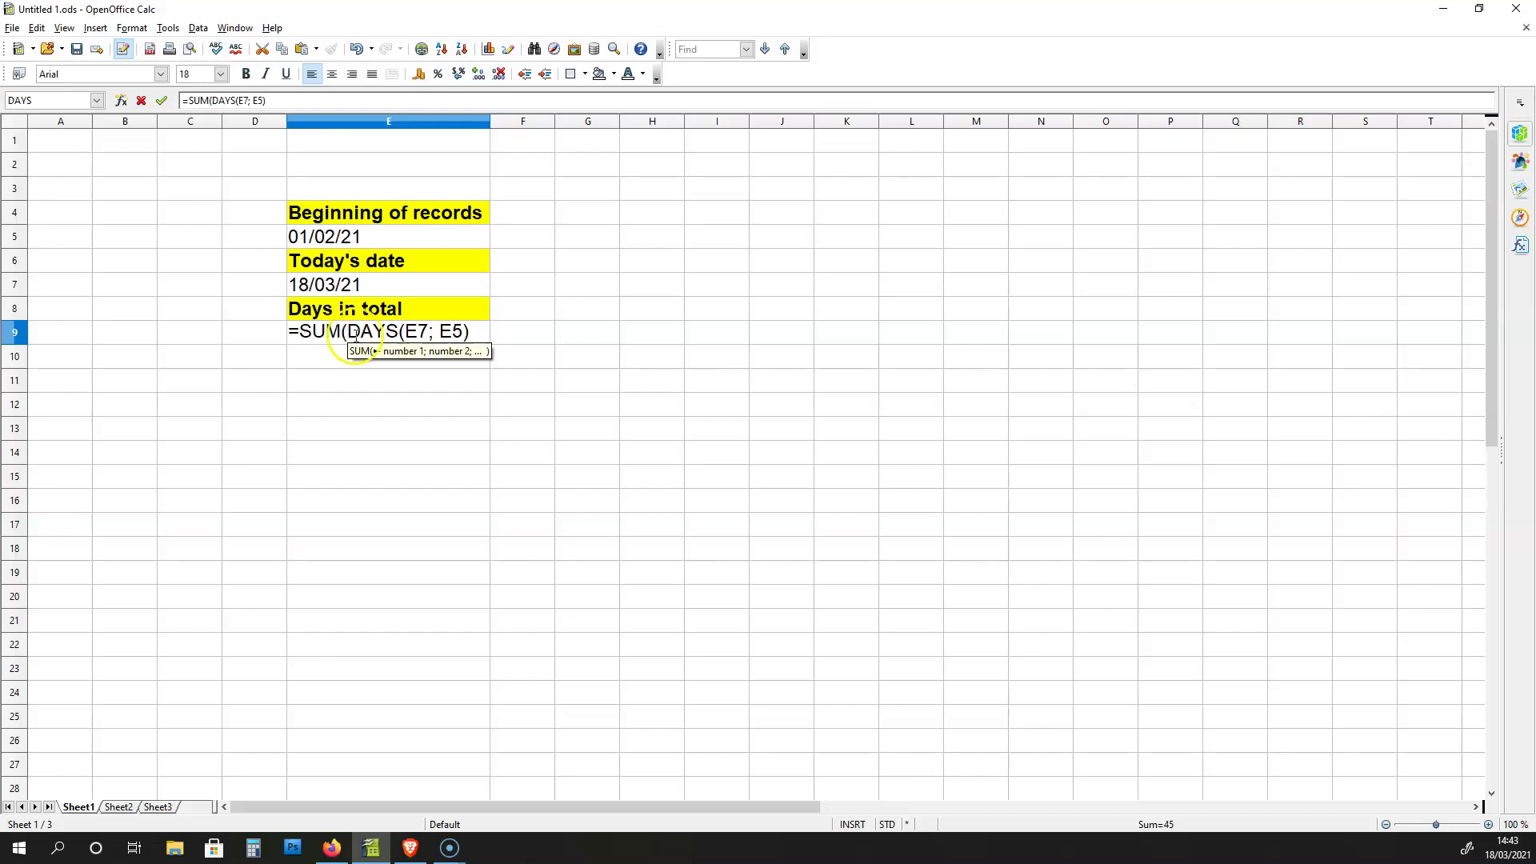
left_click(484, 334)
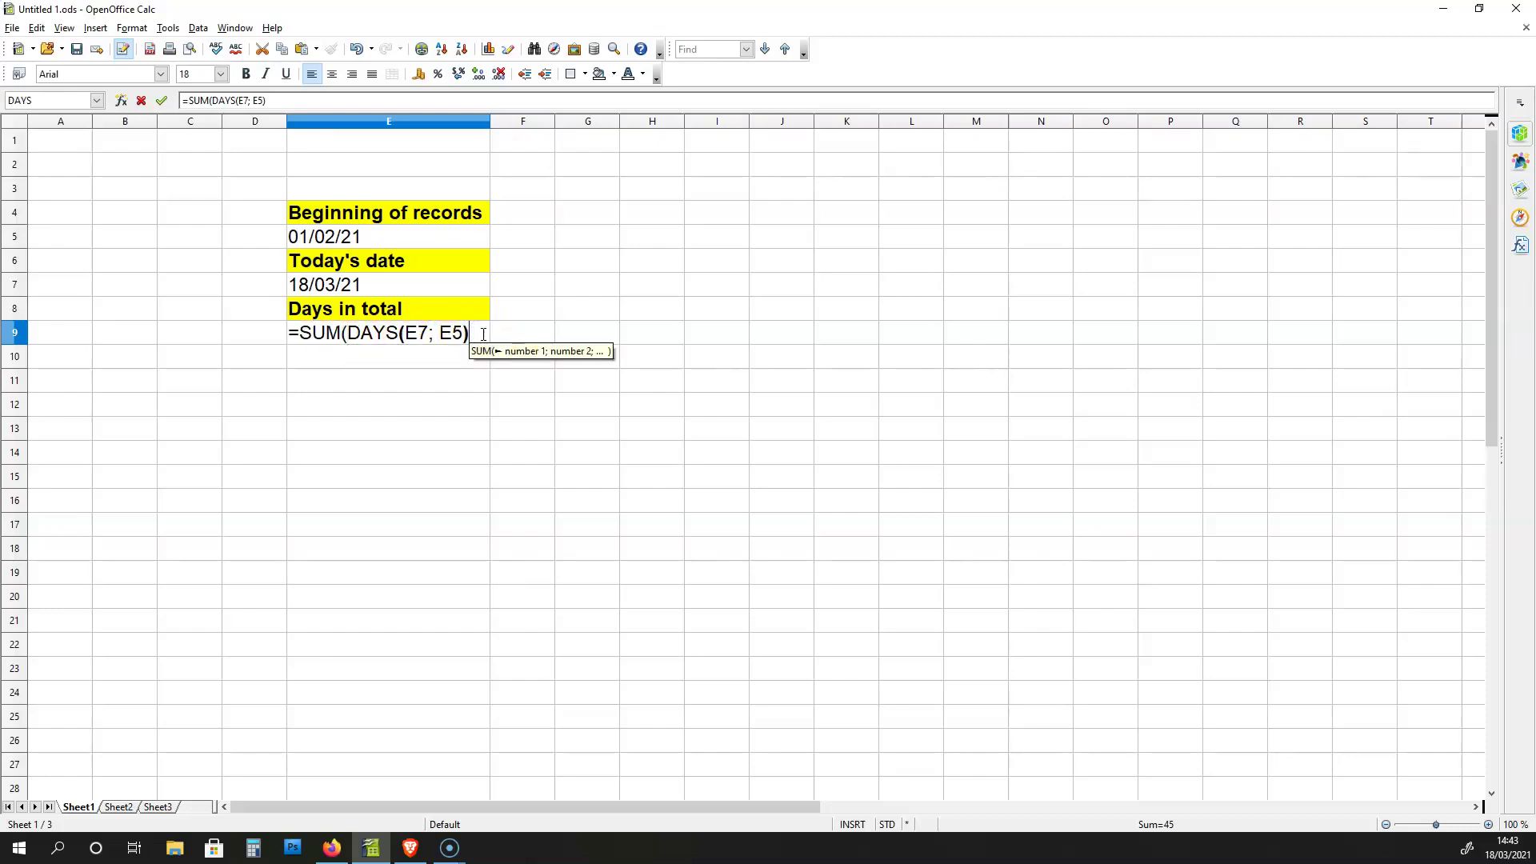
type(")")
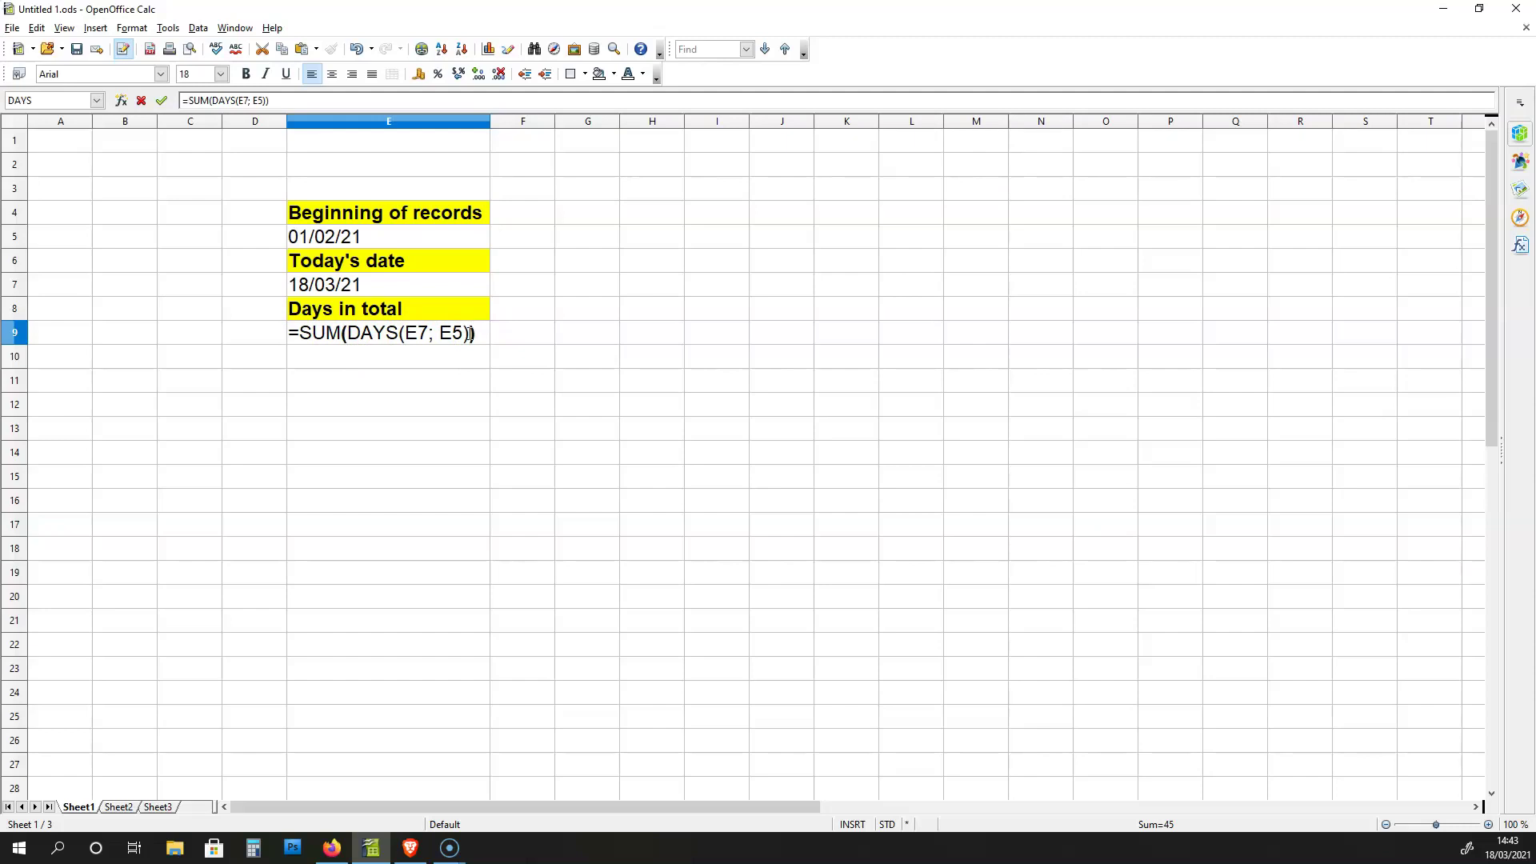
left_click(471, 333)
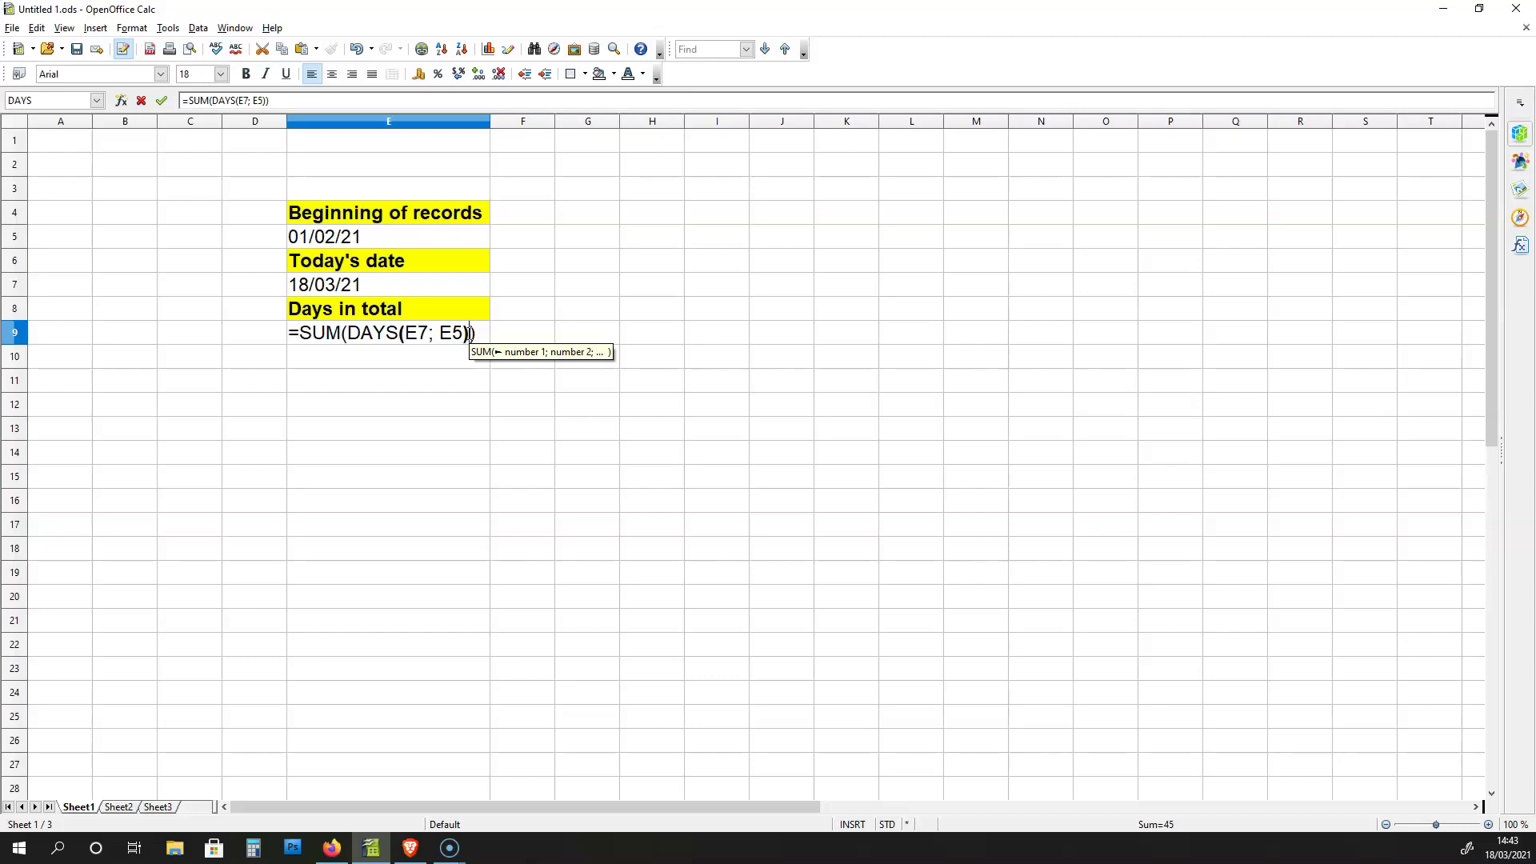
type("+")
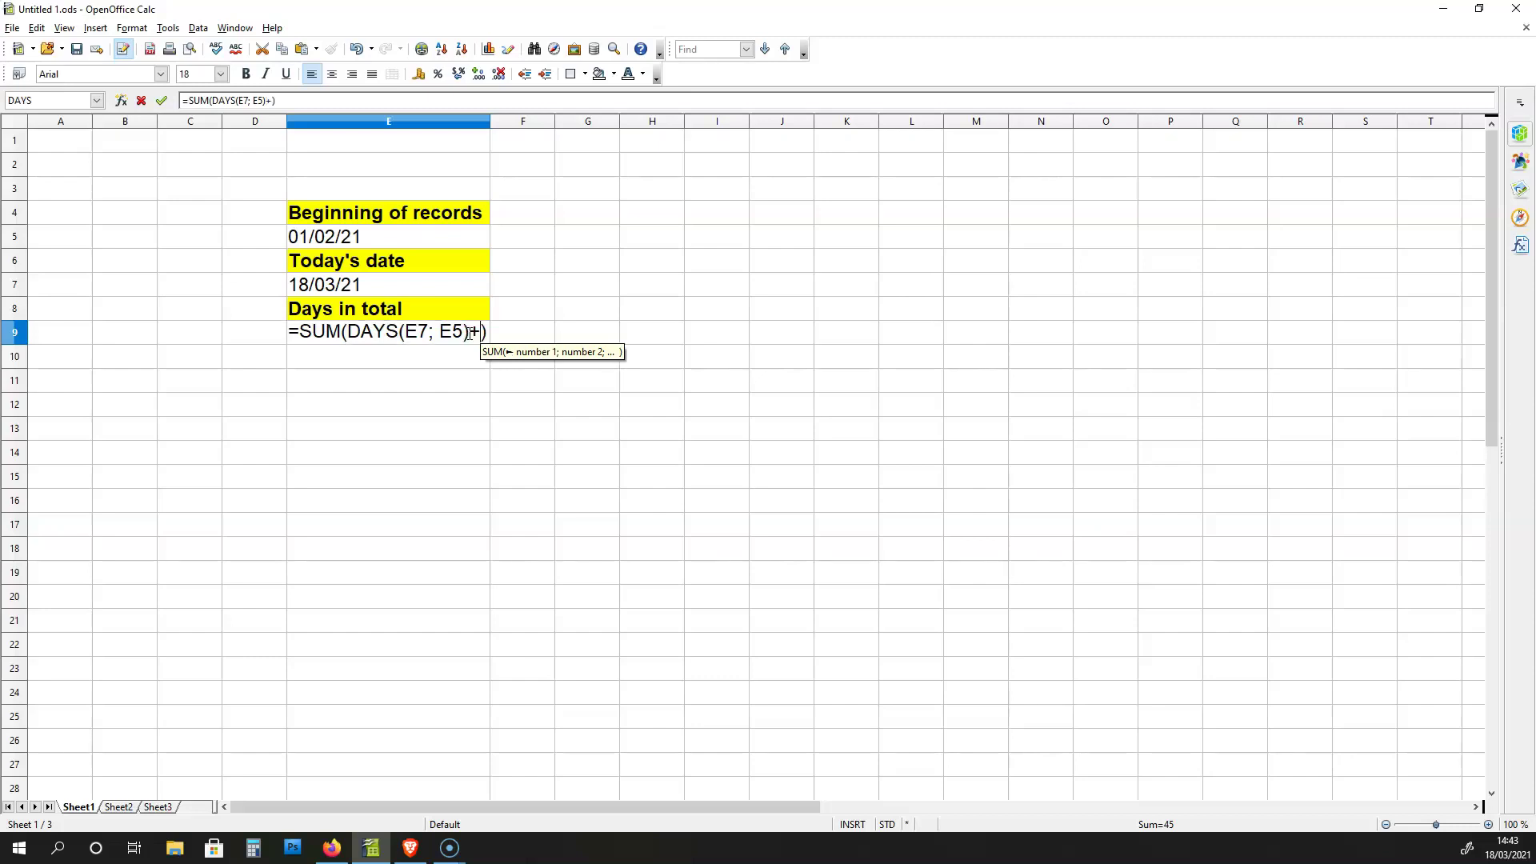
type("1")
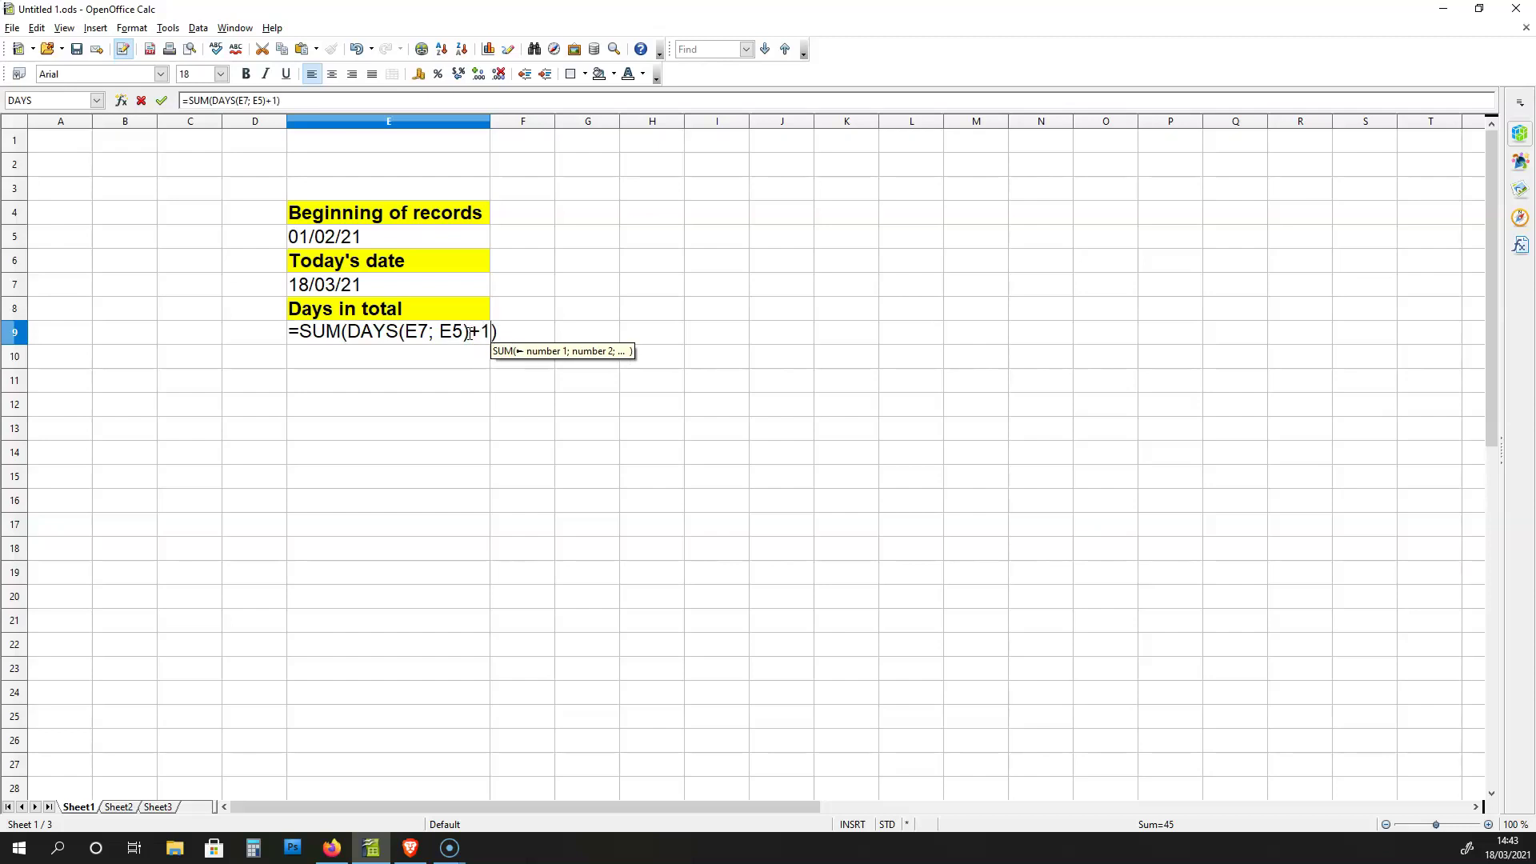
key("Return")
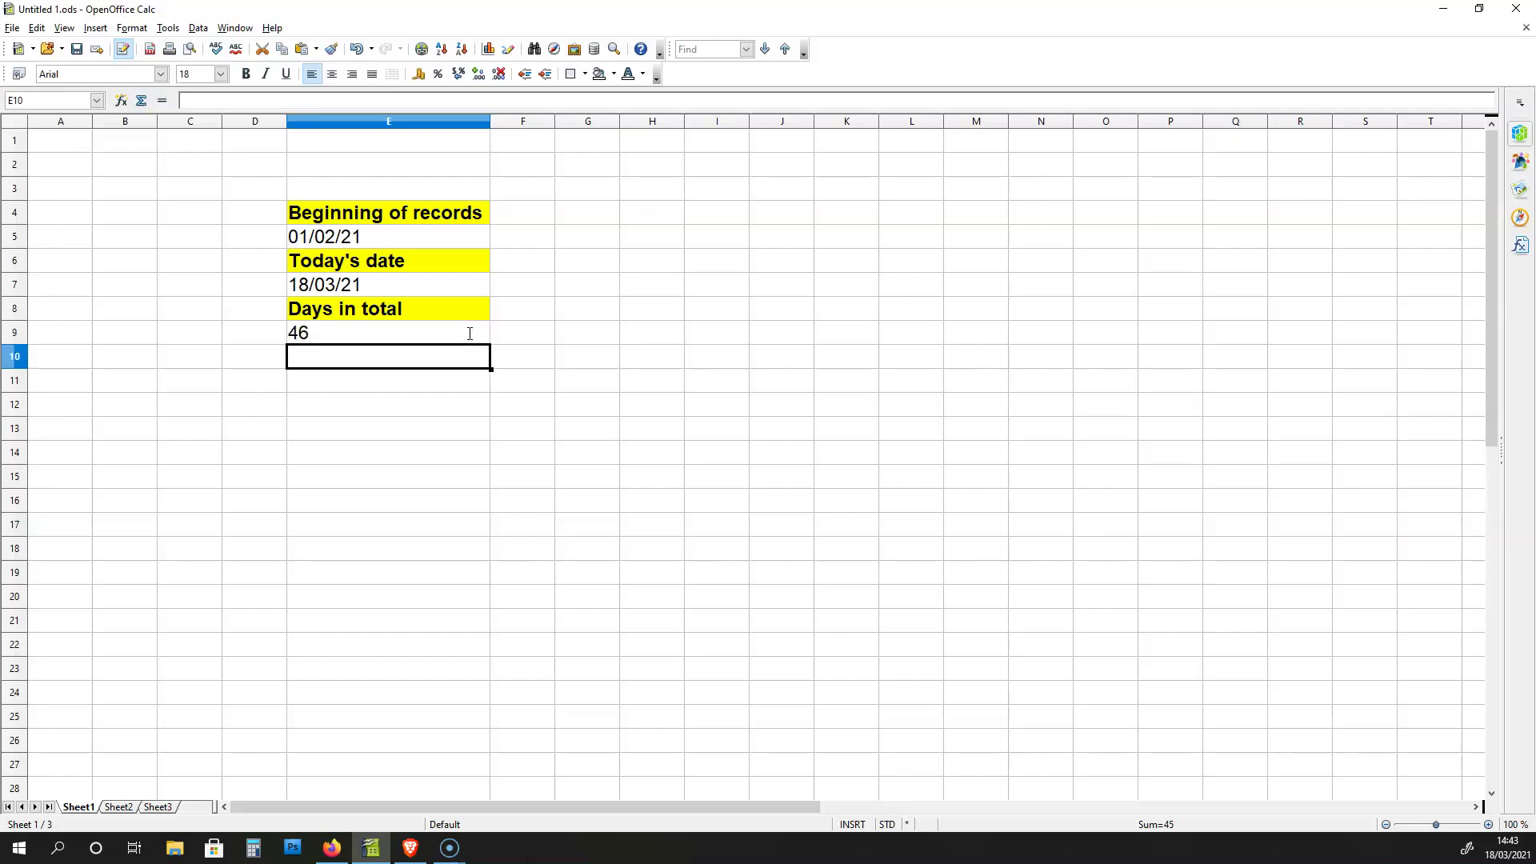